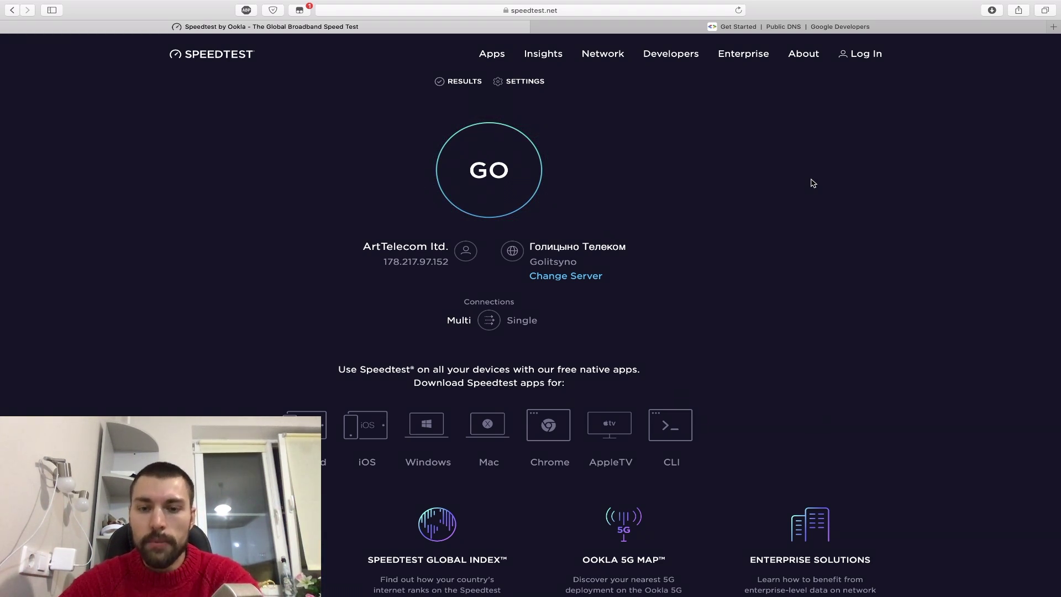
- Switch from Safari to AirPort Utility
{"action": "key", "text": "super+Tab"}
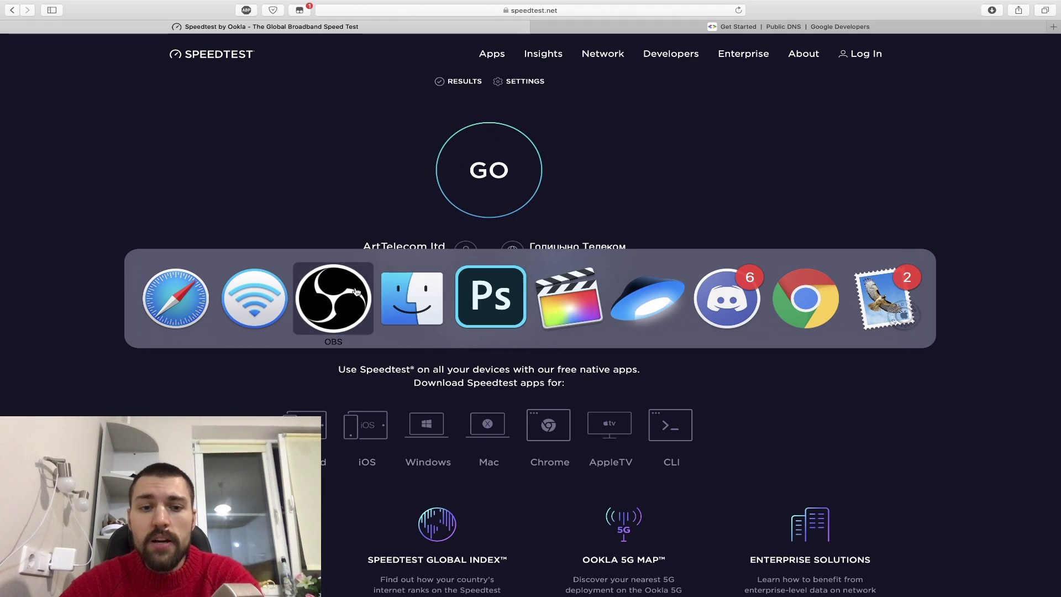
{"action": "left_click", "coordinate": [260, 298]}
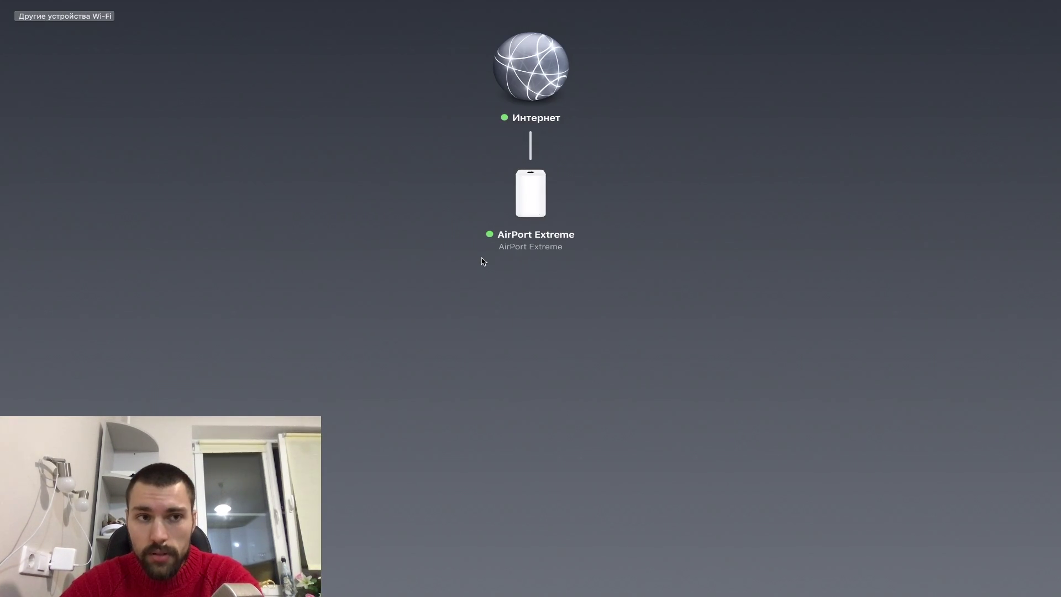
{"action": "key", "text": "super+Tab"}
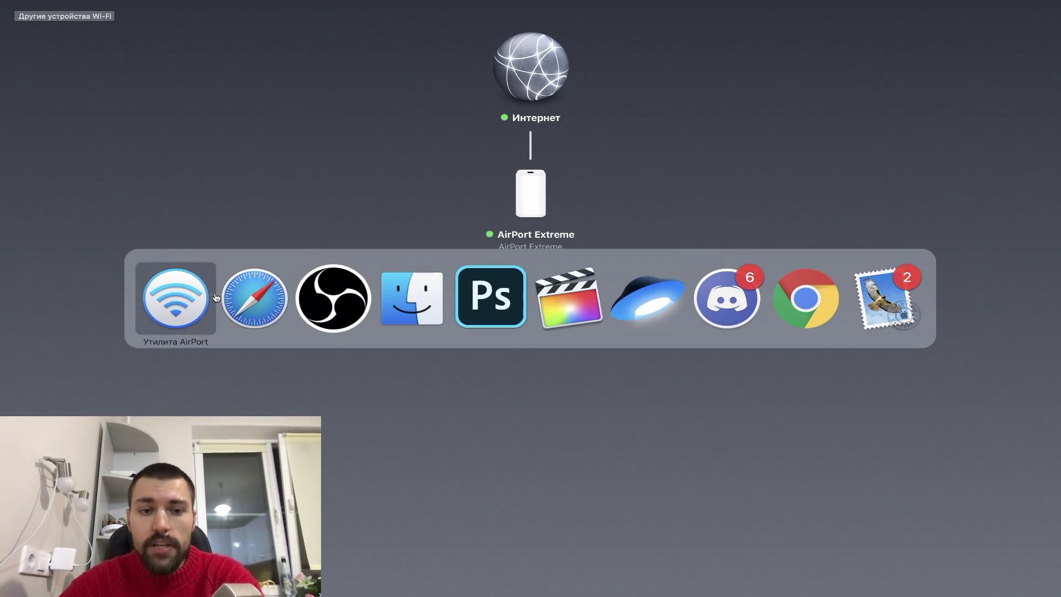
{"action": "left_click", "coordinate": [169, 307]}
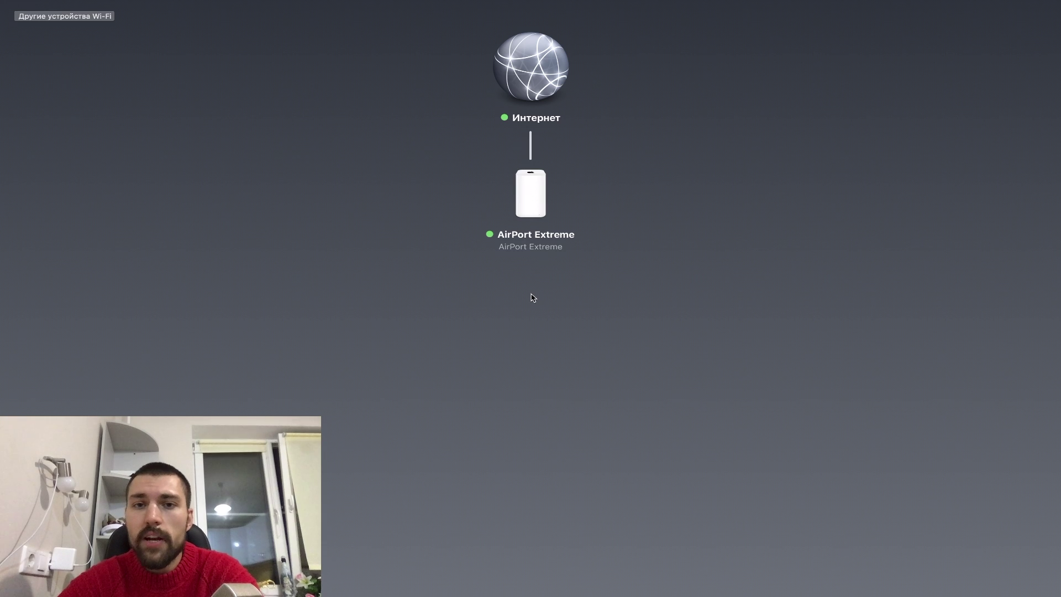
- Open the AirPort Extreme's configuration and bring up the additional parameters of its wireless network
{"action": "left_click", "coordinate": [541, 222]}
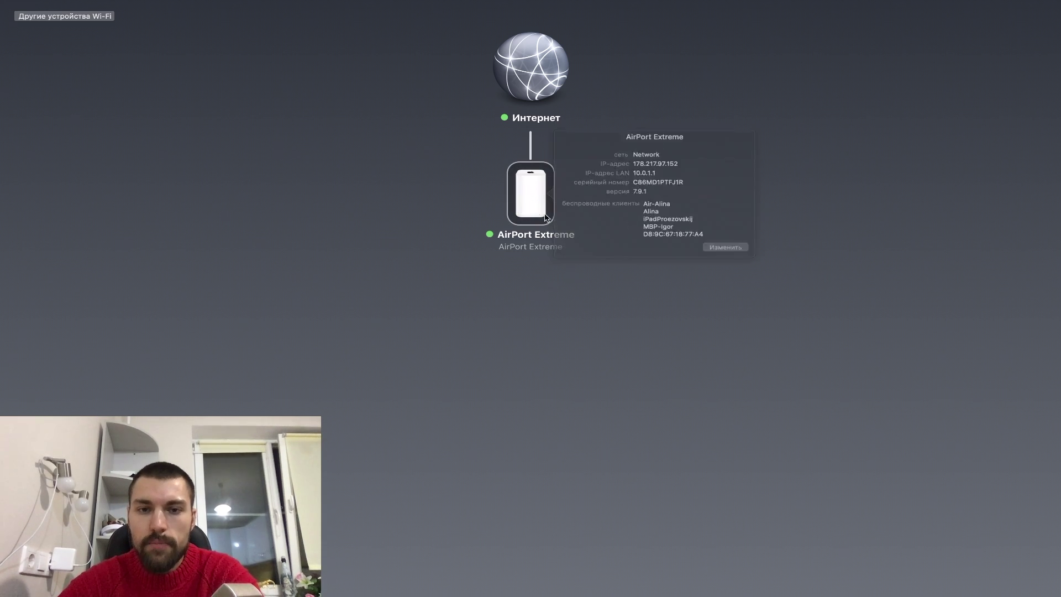
{"action": "left_click", "coordinate": [727, 249]}
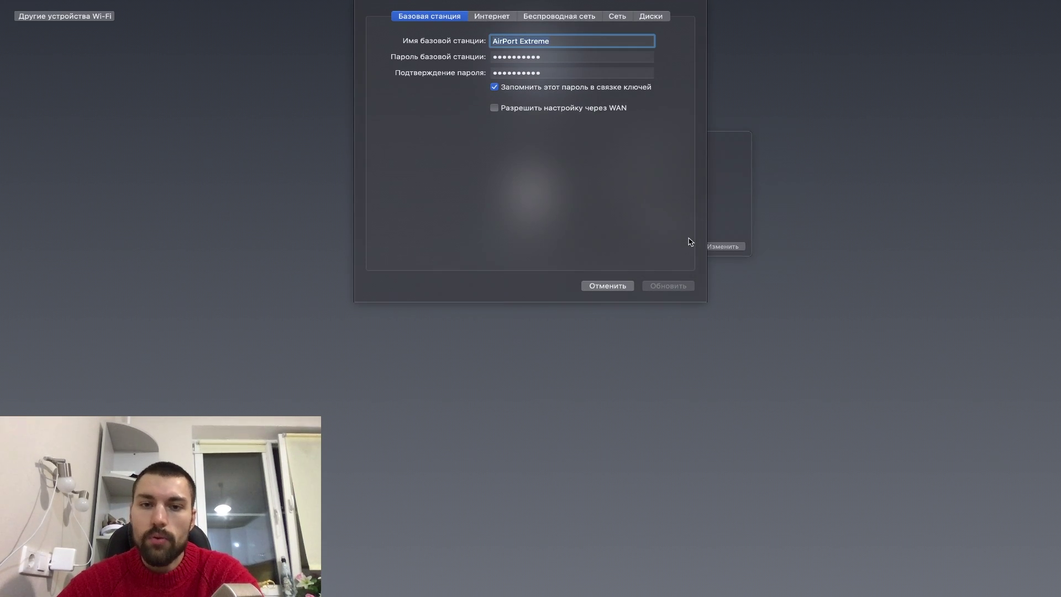
{"action": "left_click", "coordinate": [547, 17]}
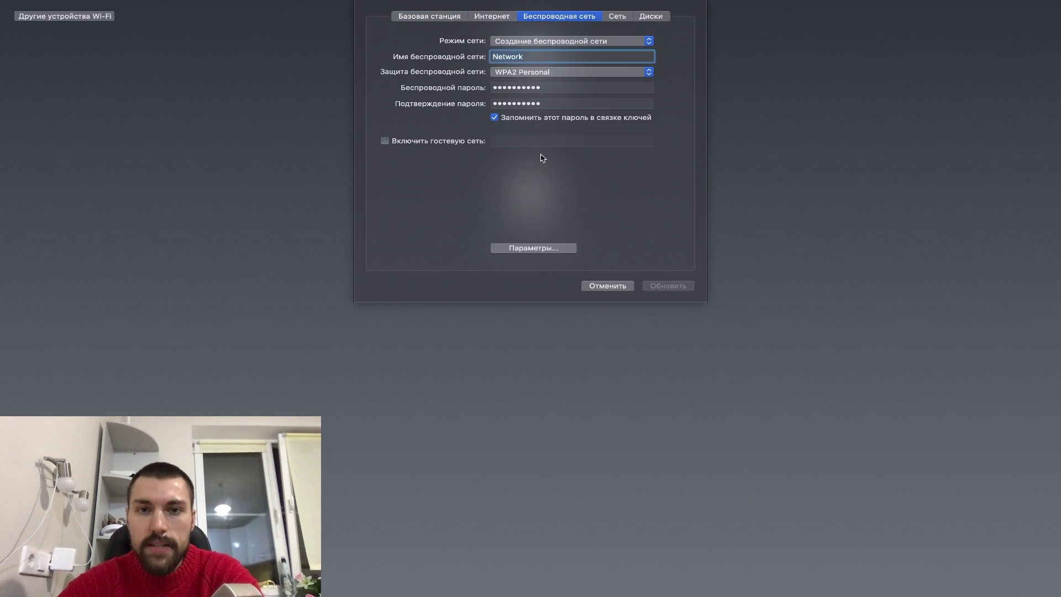
{"action": "left_click", "coordinate": [526, 248]}
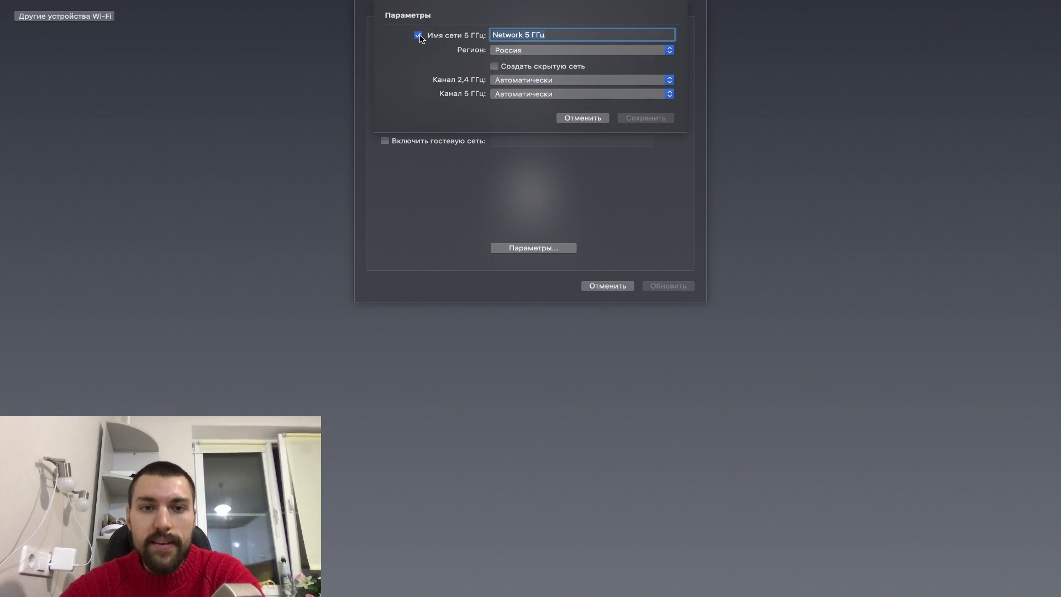
- Try clearing the 5 GHz network name in the wireless parameters, and undo the deletion
{"action": "left_click", "coordinate": [557, 33]}
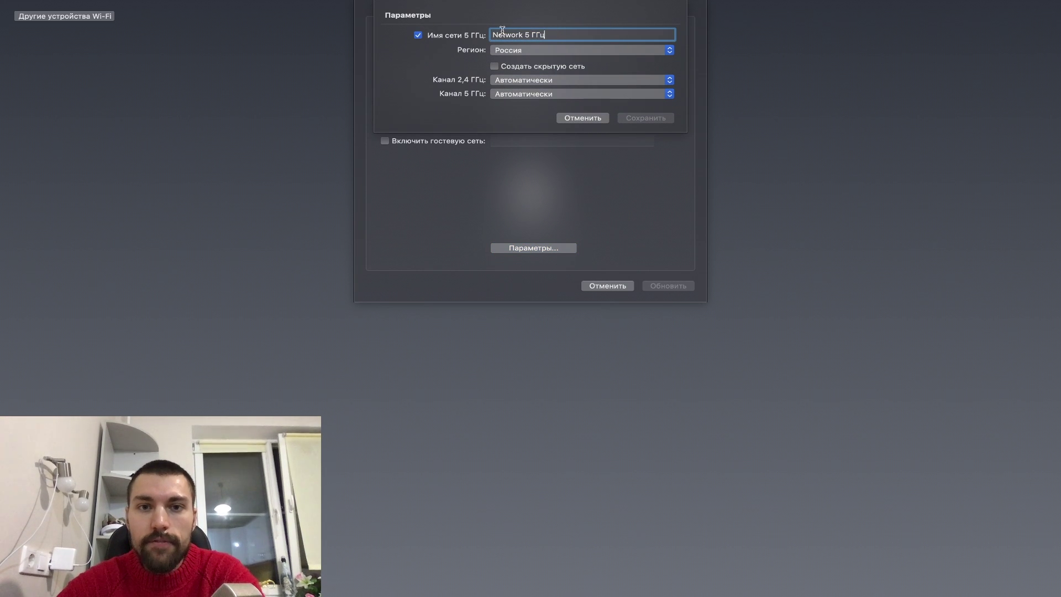
{"action": "left_click_drag", "start_coordinate": [493, 33], "coordinate": [550, 33]}
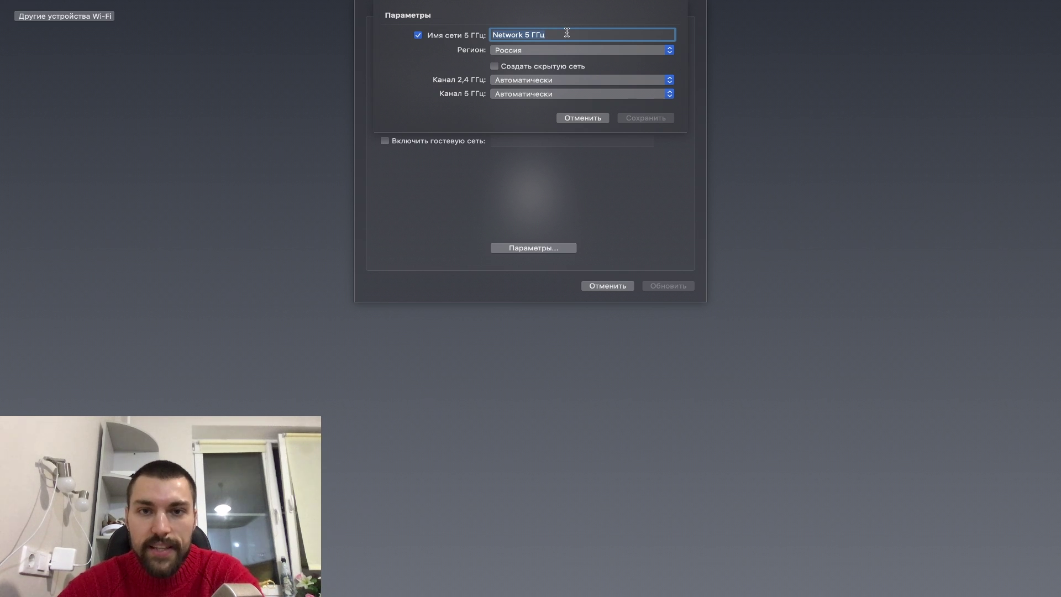
{"action": "key", "text": "BackSpace"}
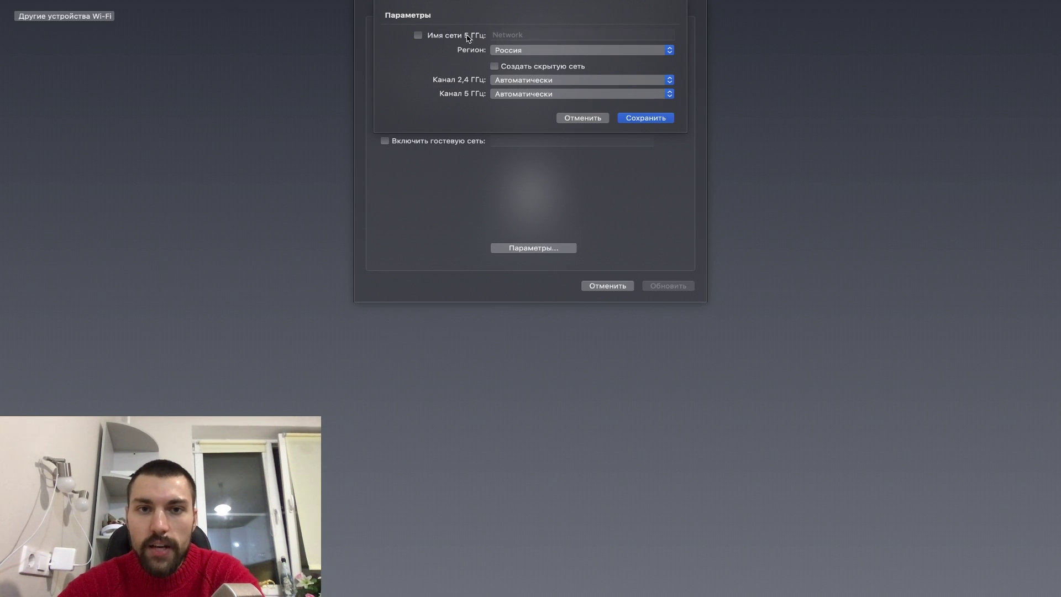
{"action": "key", "text": "super+z"}
{"action": "left_click", "coordinate": [515, 35]}
{"action": "left_click_drag", "start_coordinate": [493, 34], "coordinate": [523, 34]}
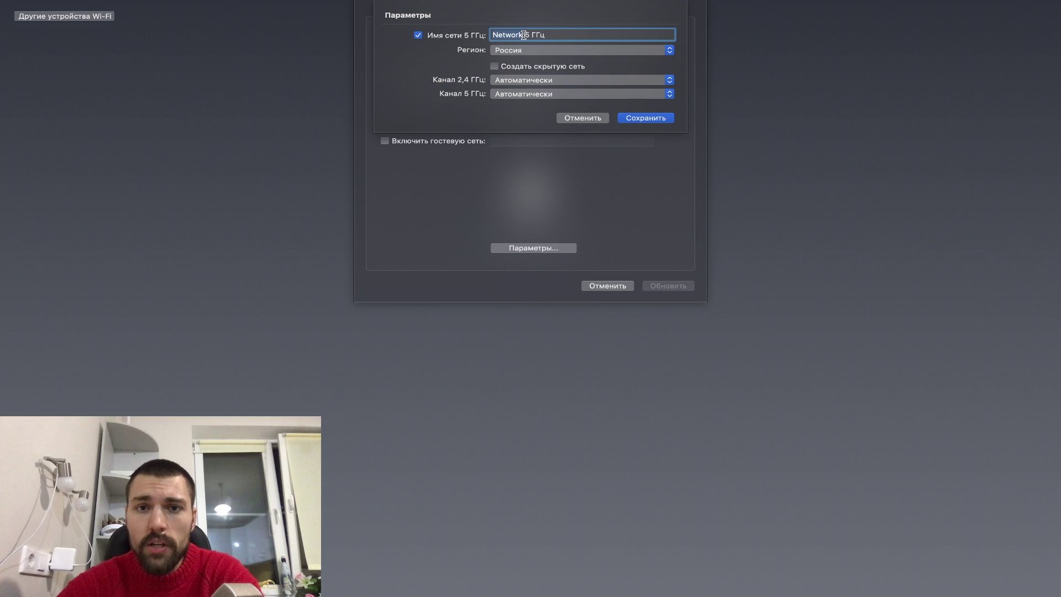
{"action": "left_click", "coordinate": [549, 34]}
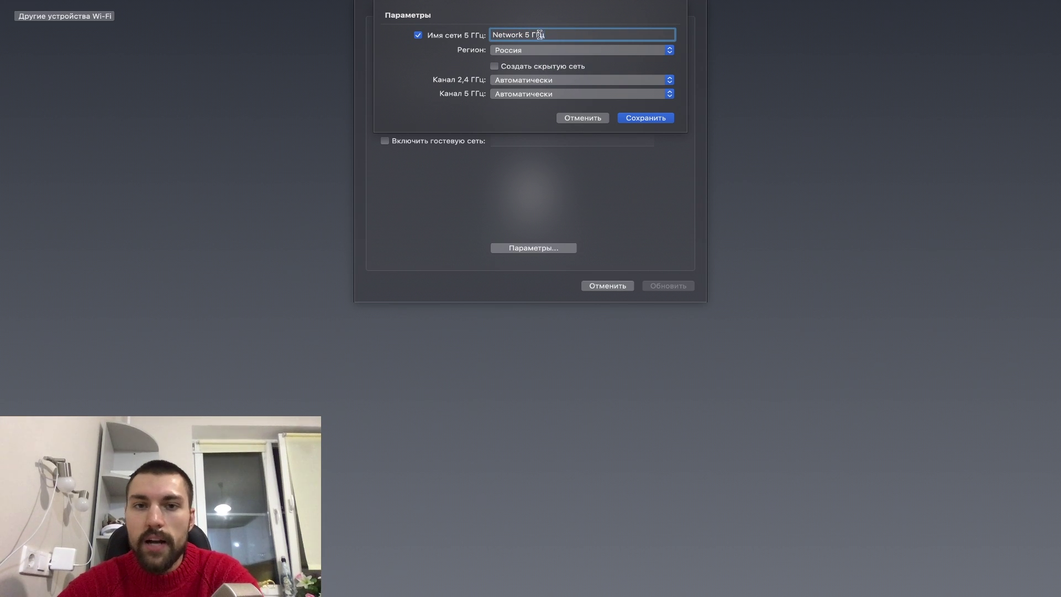
- Examine the available 2.4 GHz channel choices and close the wireless parameters without saving
{"action": "left_click", "coordinate": [528, 81]}
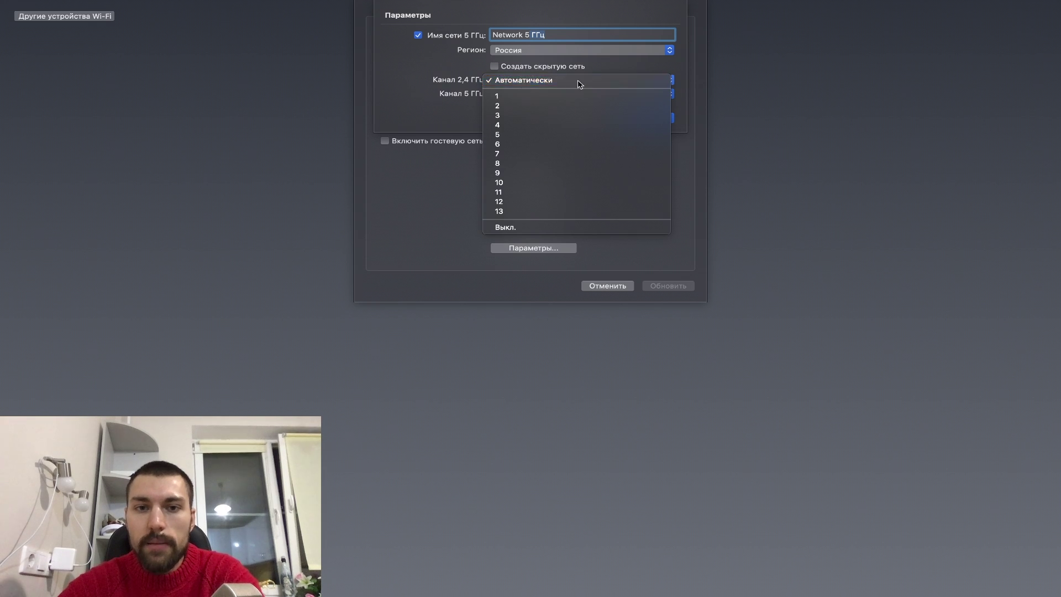
{"action": "left_click", "coordinate": [580, 81]}
{"action": "left_click", "coordinate": [518, 96]}
{"action": "left_click", "coordinate": [517, 95]}
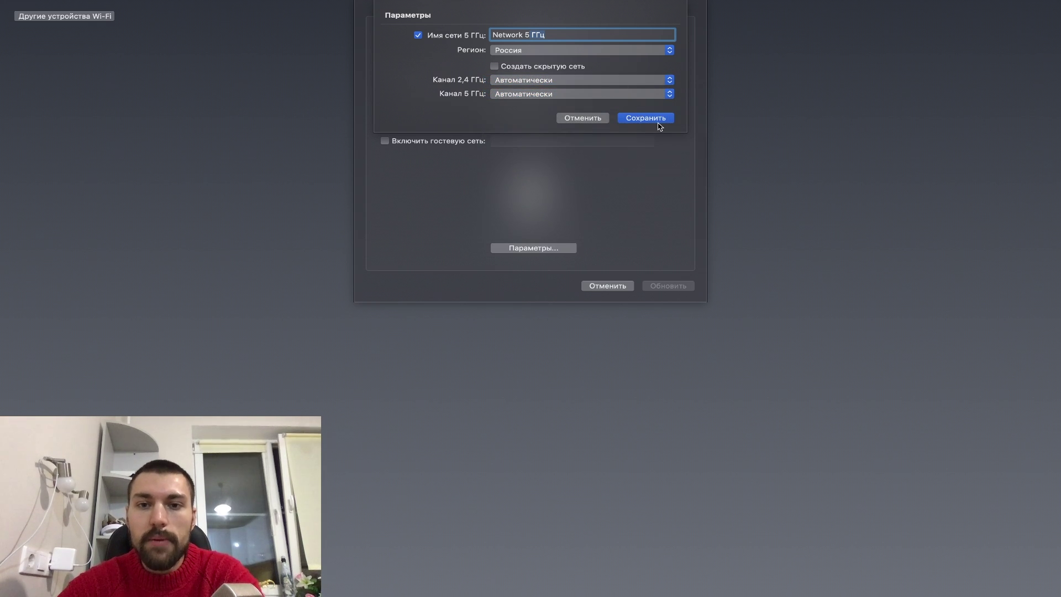
{"action": "left_click", "coordinate": [585, 119]}
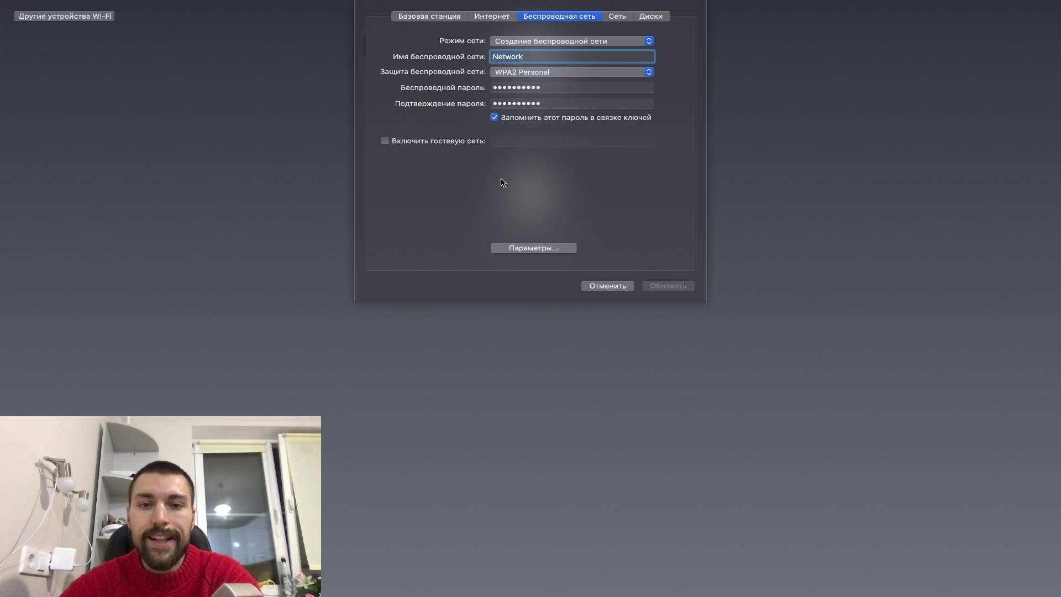
- Check the Mac's list of available Wi-Fi networks and close the AirPort Extreme configuration without updating
{"action": "left_click", "coordinate": [868, 7]}
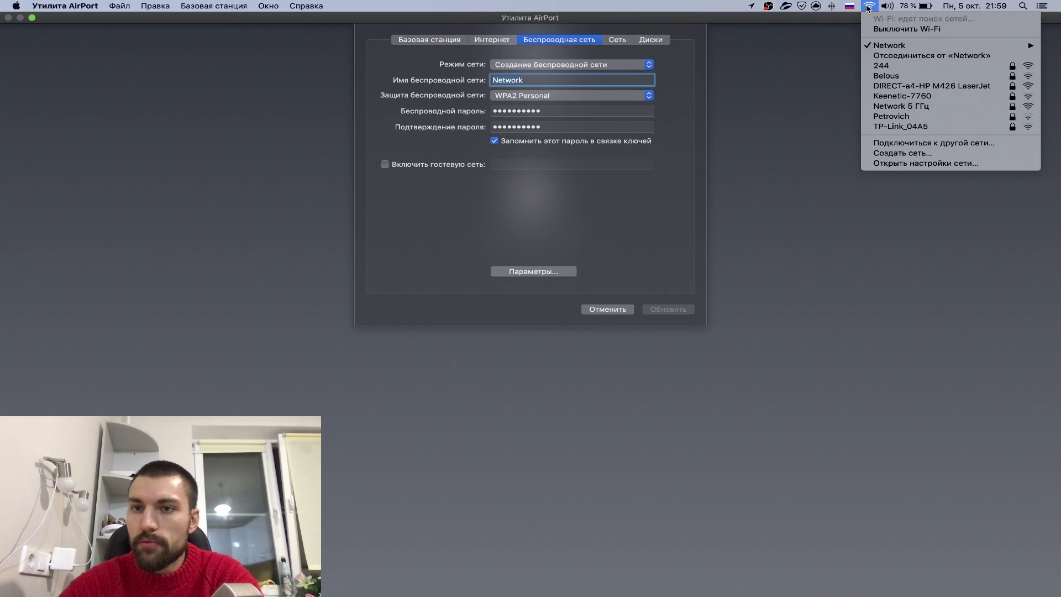
{"action": "mouse_move", "coordinate": [865, 83]}
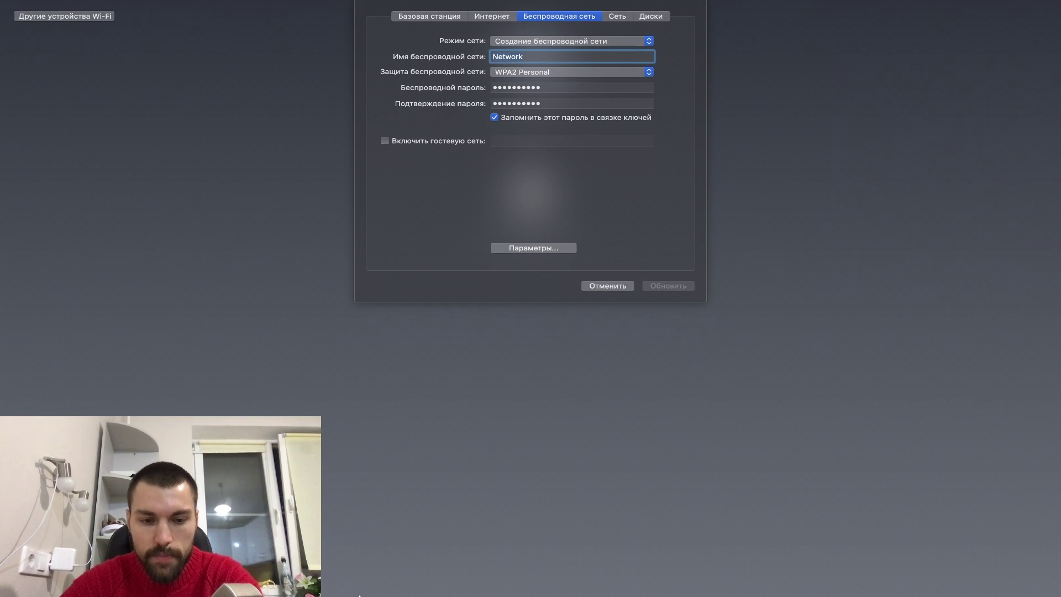
{"action": "left_click", "coordinate": [607, 287]}
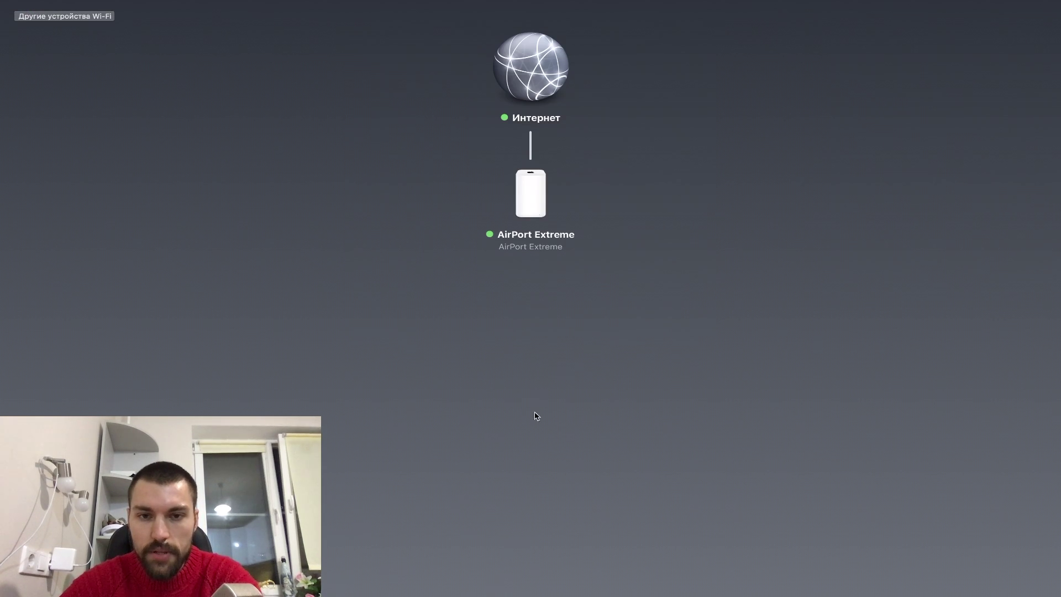
{"action": "mouse_move", "coordinate": [357, 577]}
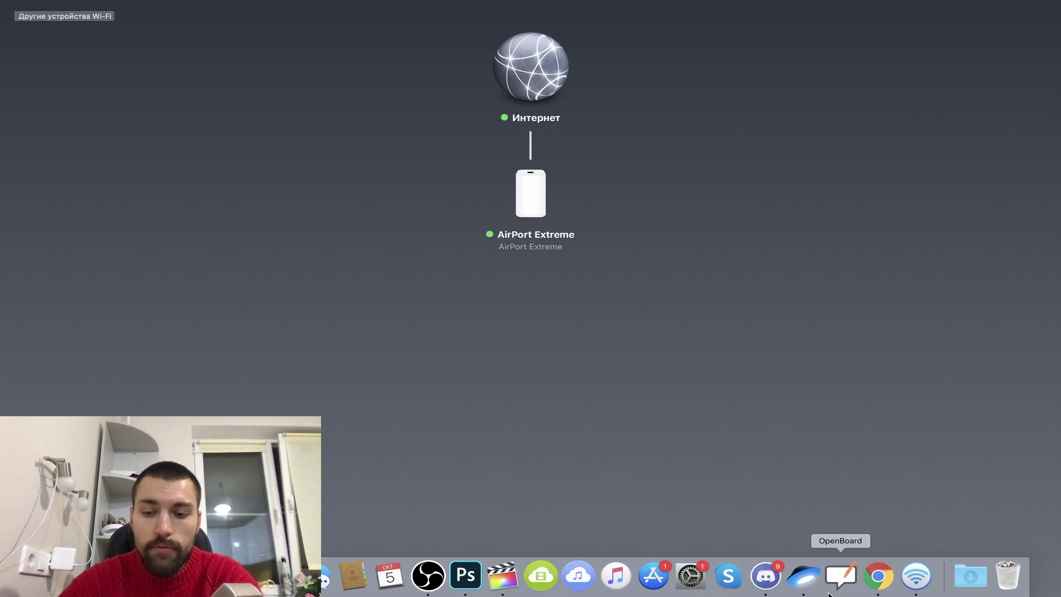
{"action": "right_click", "coordinate": [913, 578]}
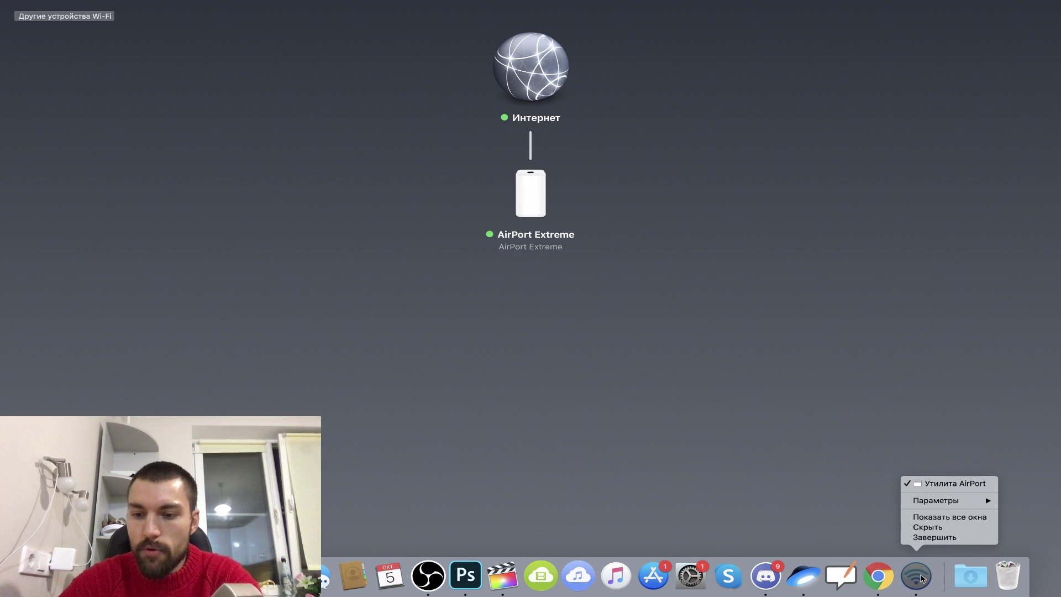
{"action": "left_click", "coordinate": [951, 484]}
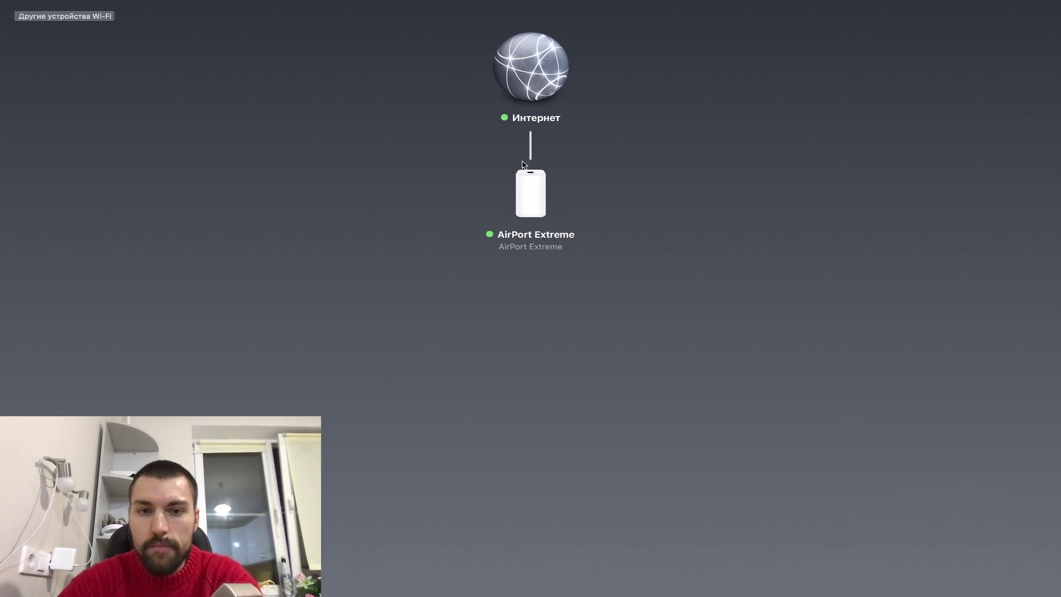
{"action": "left_click", "coordinate": [529, 197]}
{"action": "left_click", "coordinate": [740, 248]}
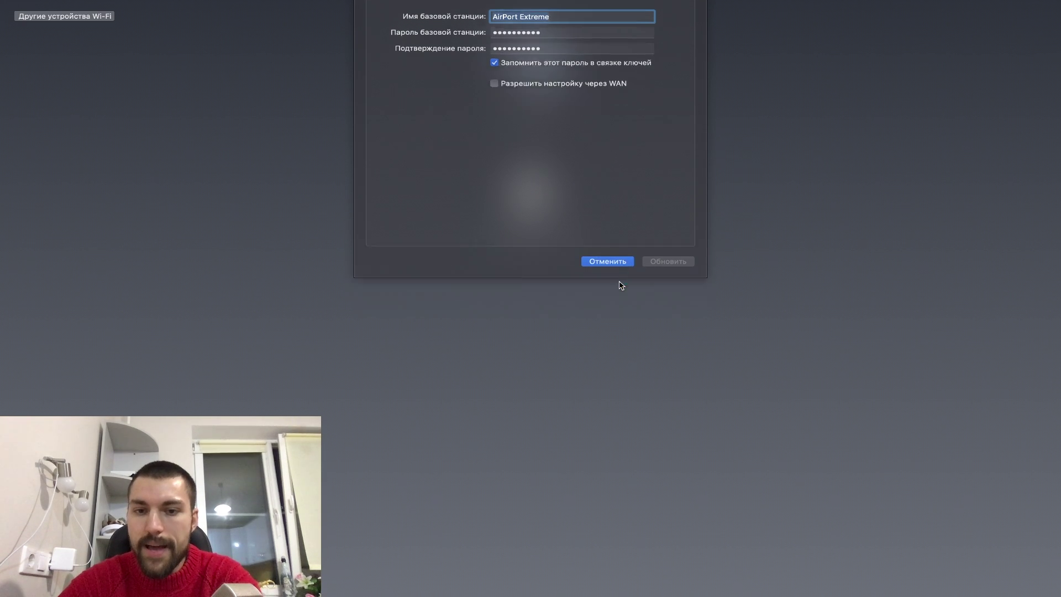
{"action": "key", "text": "Escape"}
- Examine the Mac's Wi-Fi list for the router's two networks, Network and Network 5 ГГц
{"action": "mouse_move", "coordinate": [887, 3]}
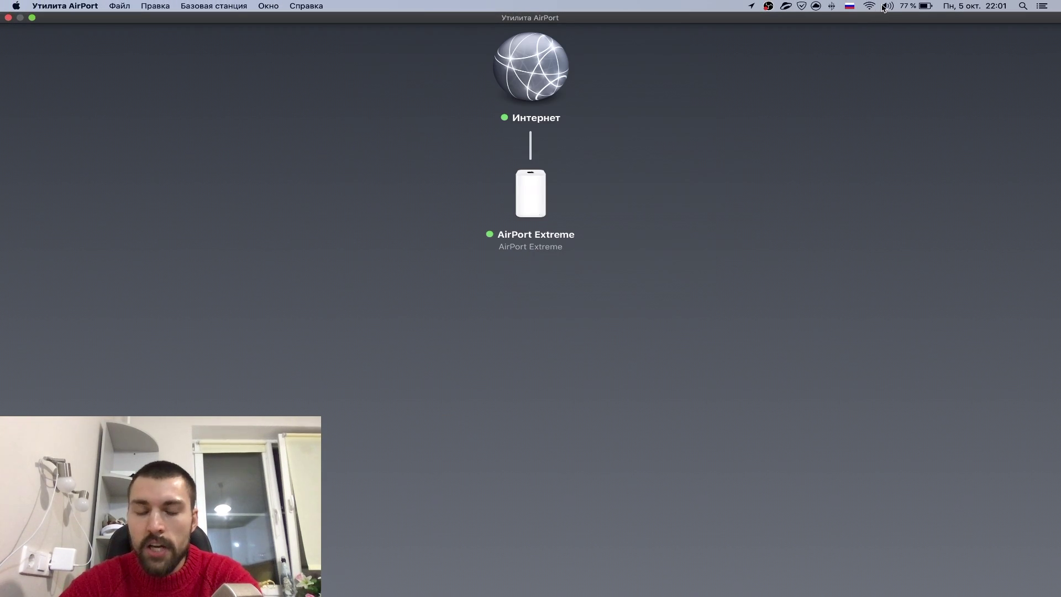
{"action": "left_click", "coordinate": [869, 6]}
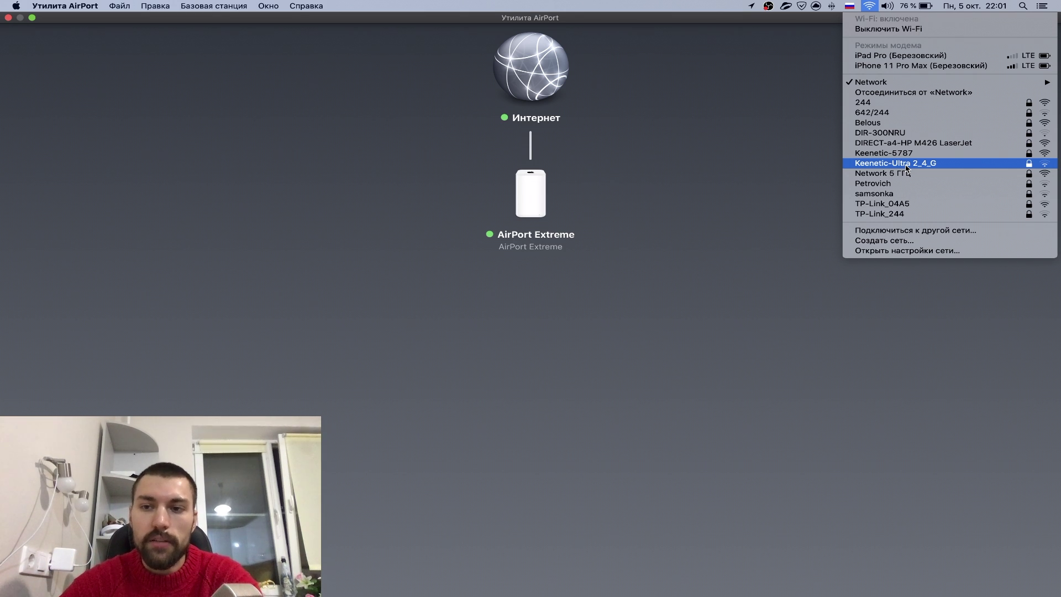
{"action": "mouse_move", "coordinate": [876, 87]}
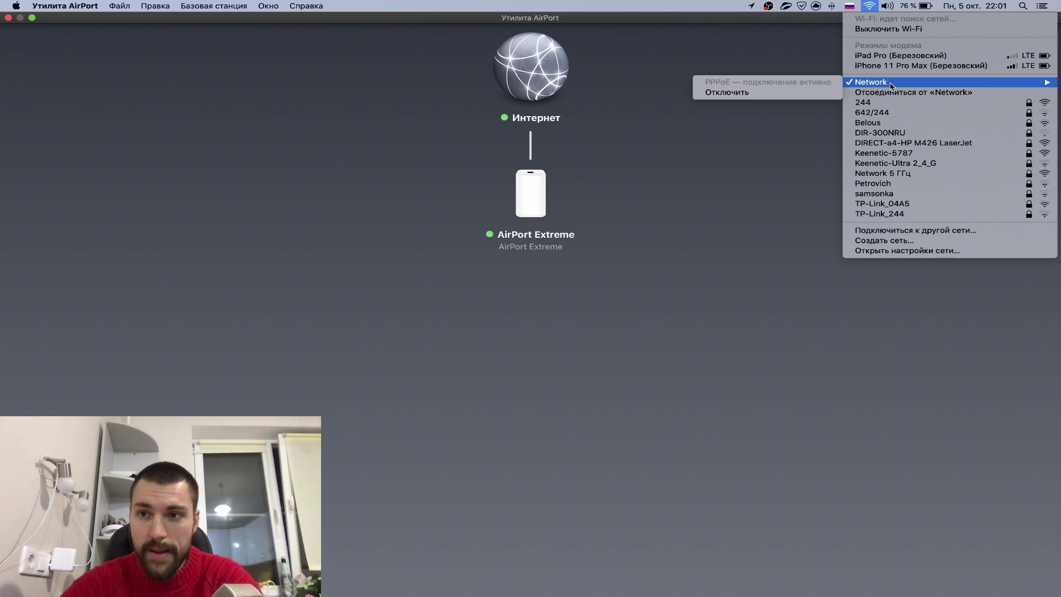
{"action": "left_click", "coordinate": [485, 399]}
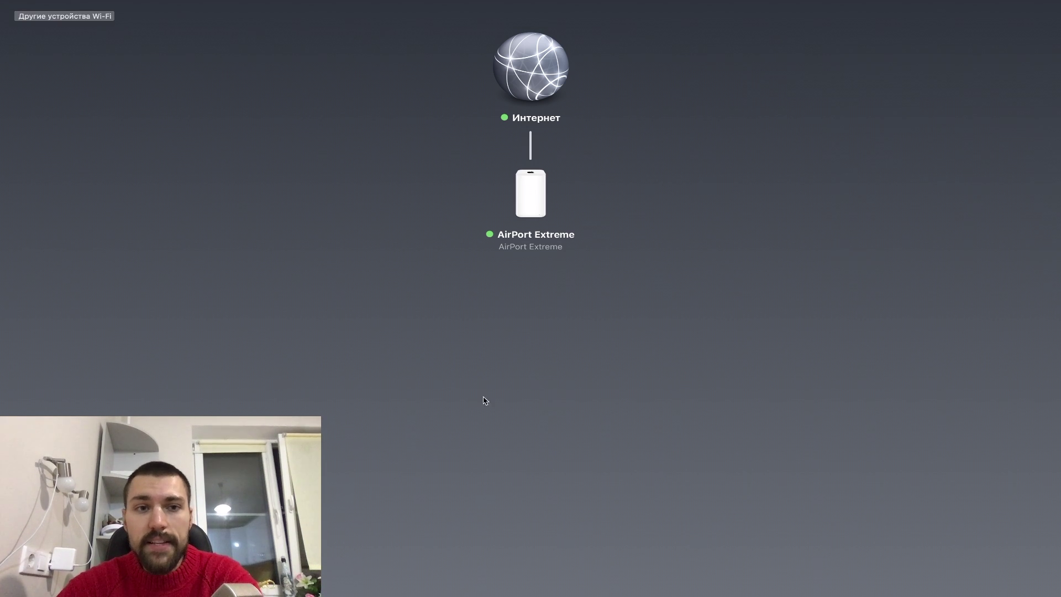
{"action": "mouse_move", "coordinate": [1001, 3]}
{"action": "left_click", "coordinate": [869, 6]}
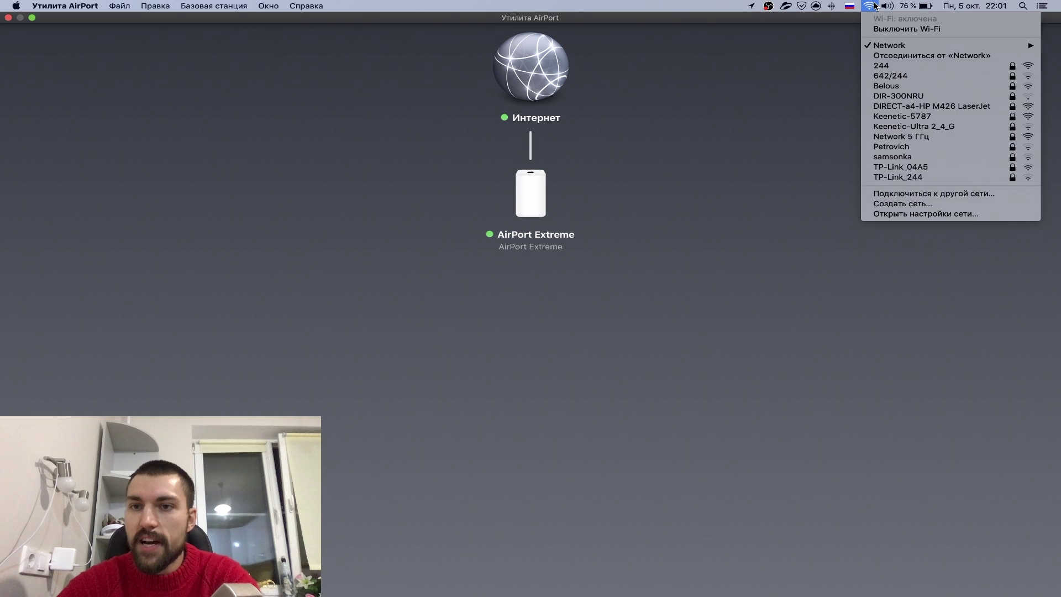
{"action": "mouse_move", "coordinate": [879, 83]}
{"action": "left_click", "coordinate": [658, 337]}
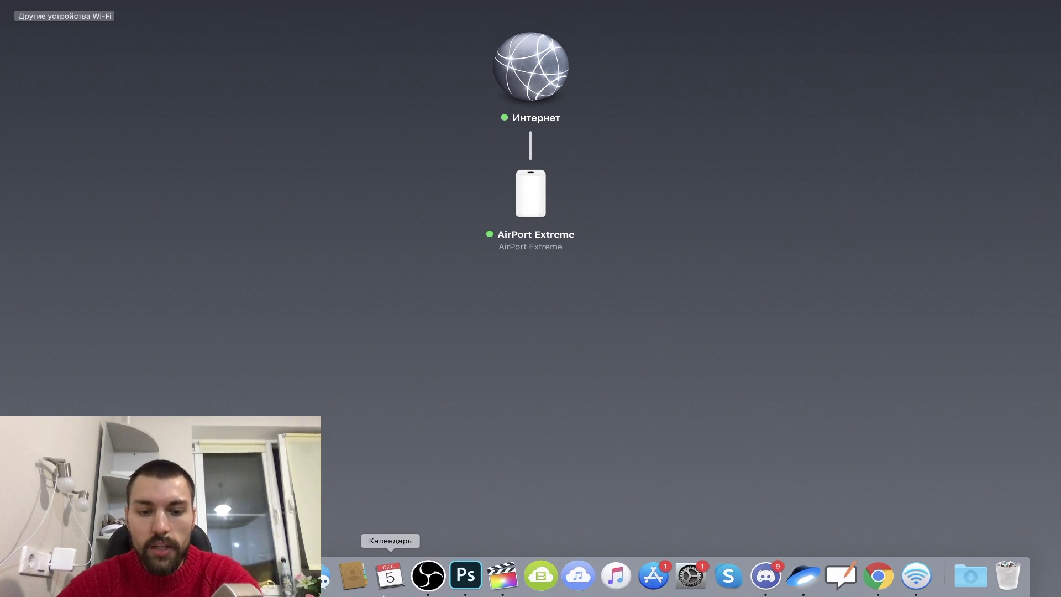
- Switch to Safari and run the Speedtest over the Wi-Fi network named Network
{"action": "left_click", "coordinate": [390, 576]}
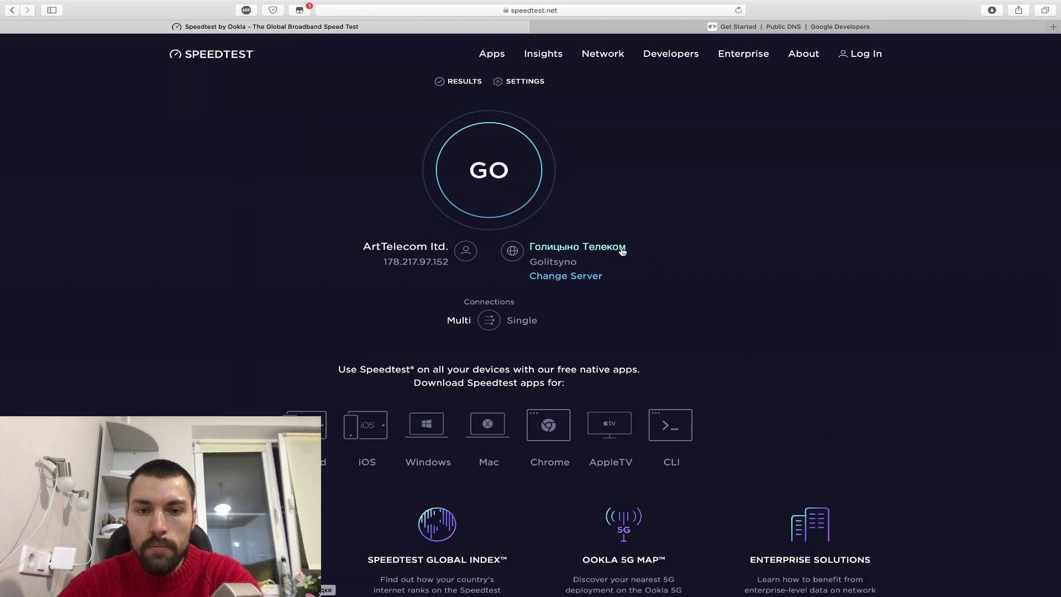
{"action": "left_click", "coordinate": [488, 173]}
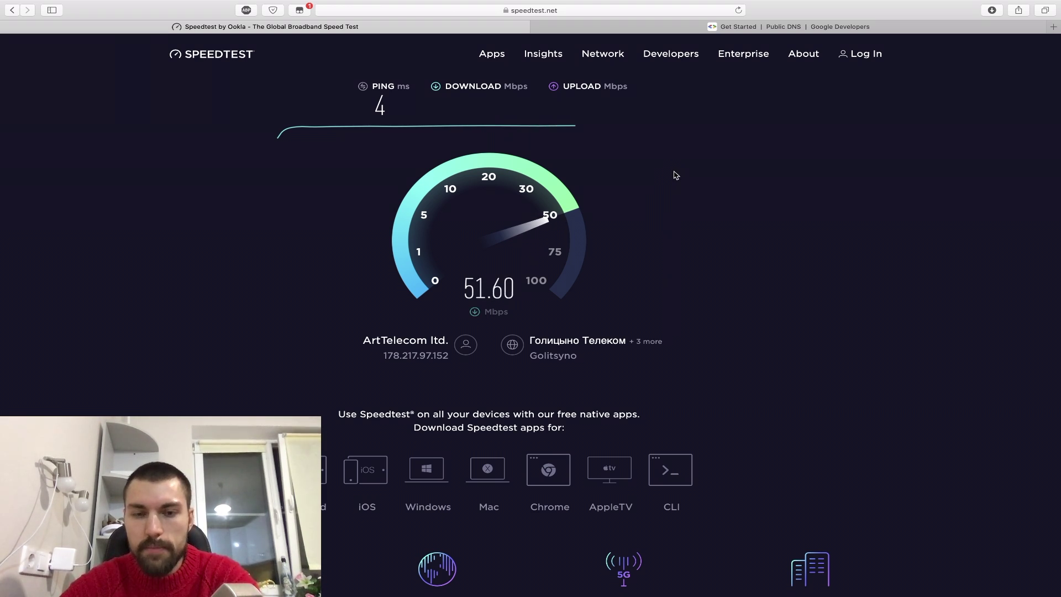
{"action": "mouse_move", "coordinate": [819, 4]}
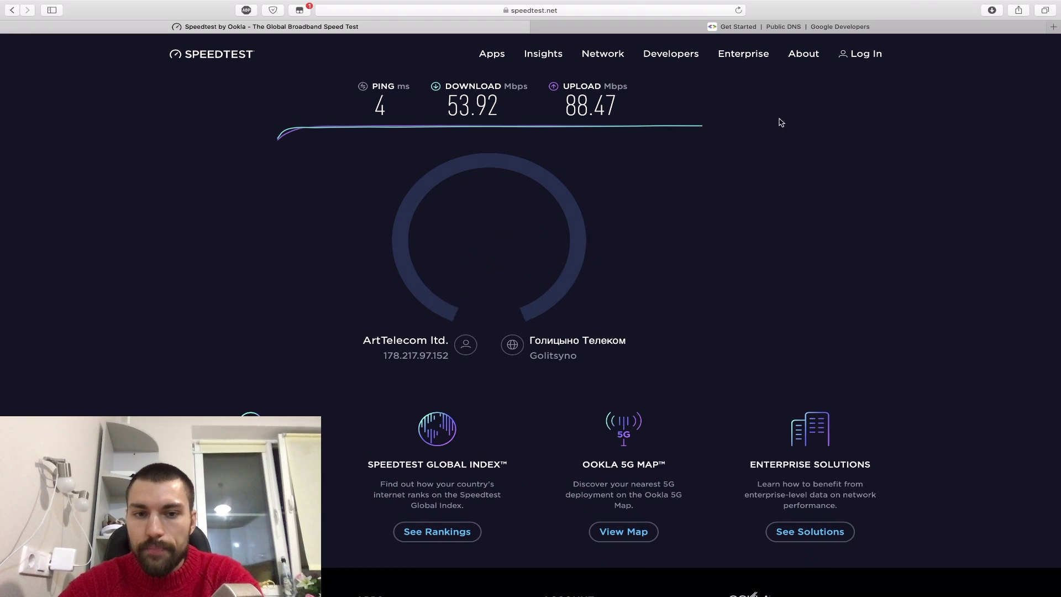
- Check in the Mac's Wi-Fi list which network the finished speed test used
{"action": "mouse_move", "coordinate": [887, 8]}
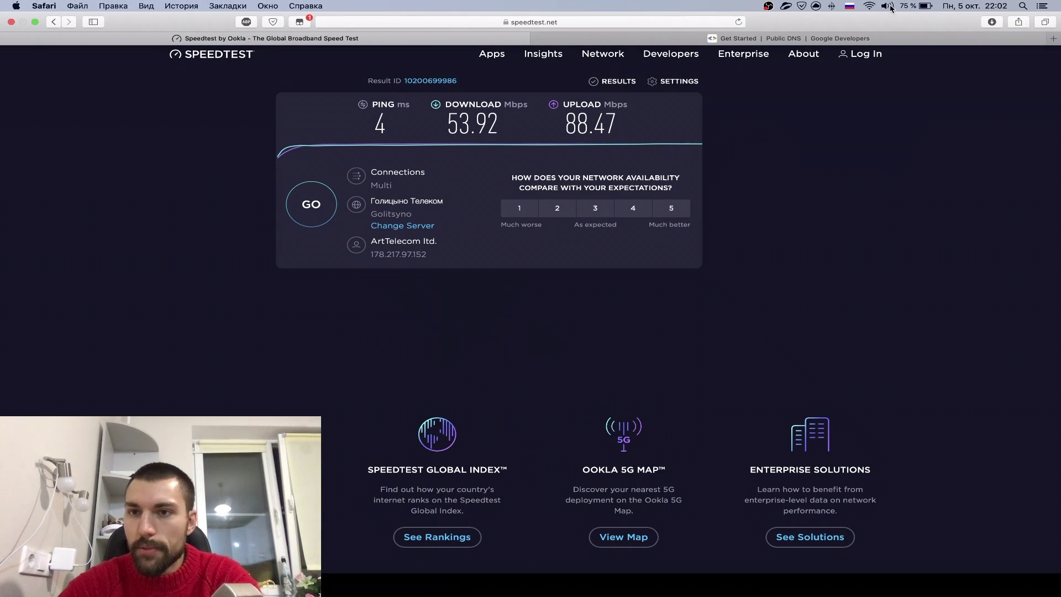
{"action": "left_click", "coordinate": [869, 6]}
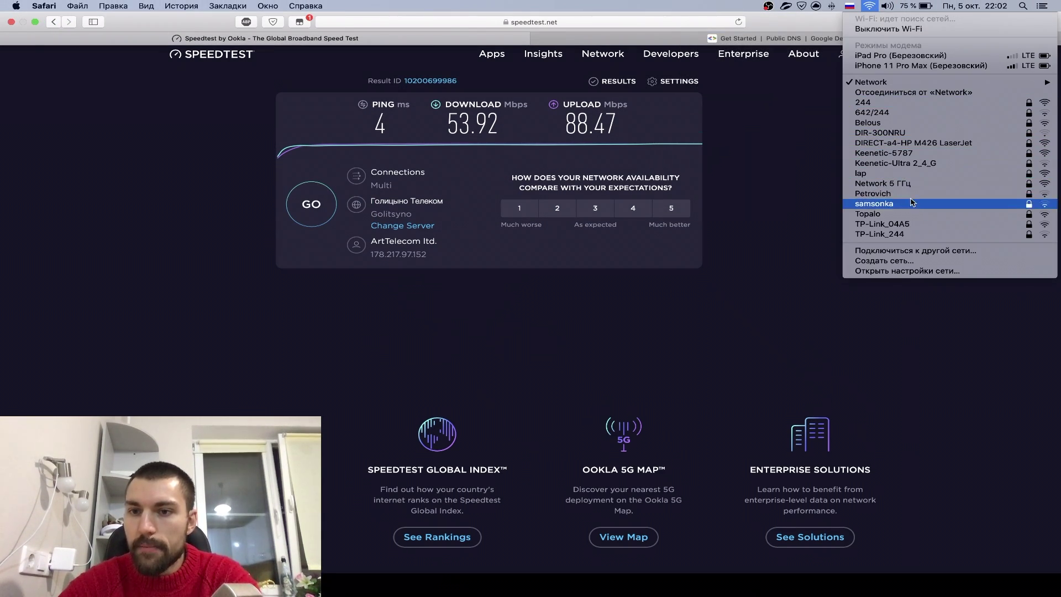
{"action": "left_click", "coordinate": [825, 214]}
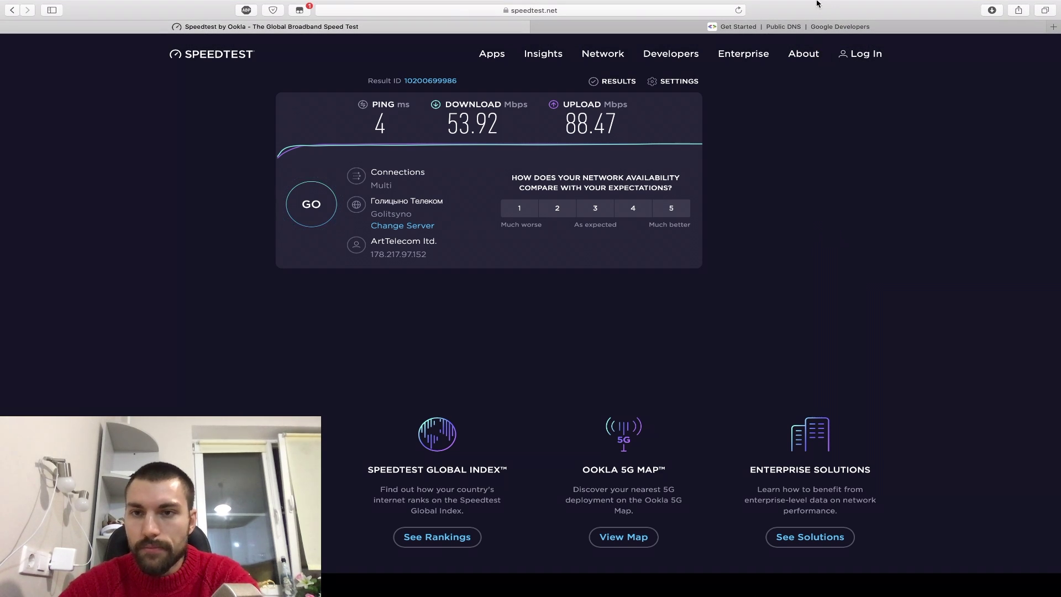
- Check in the Mac's list of Wi-Fi networks whether Network 5 ГГц is the one connected
{"action": "left_click", "coordinate": [869, 6]}
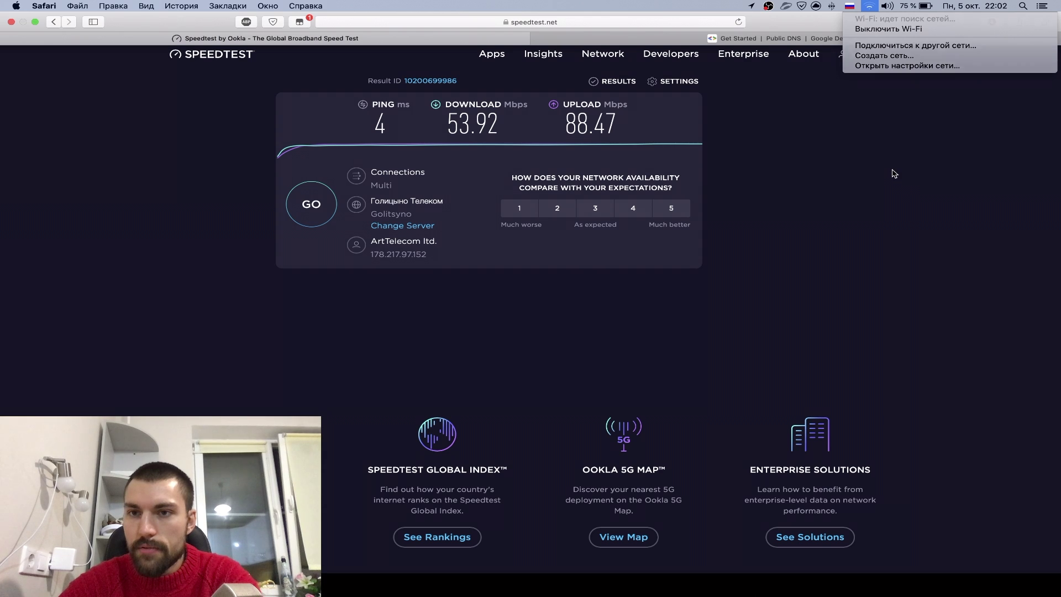
{"action": "left_click", "coordinate": [894, 173]}
{"action": "left_click", "coordinate": [869, 6]}
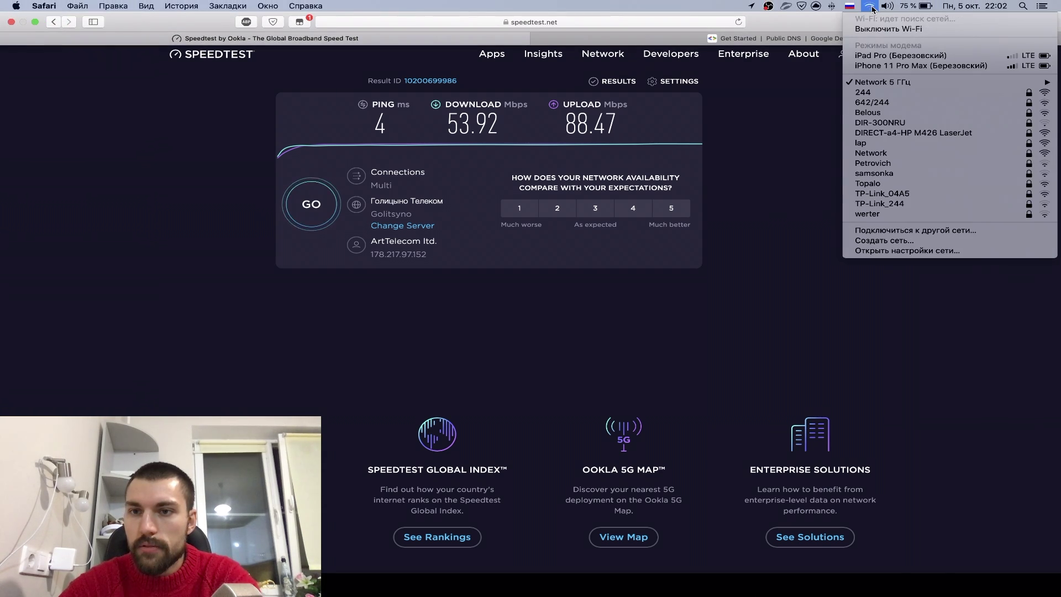
{"action": "left_click", "coordinate": [863, 92]}
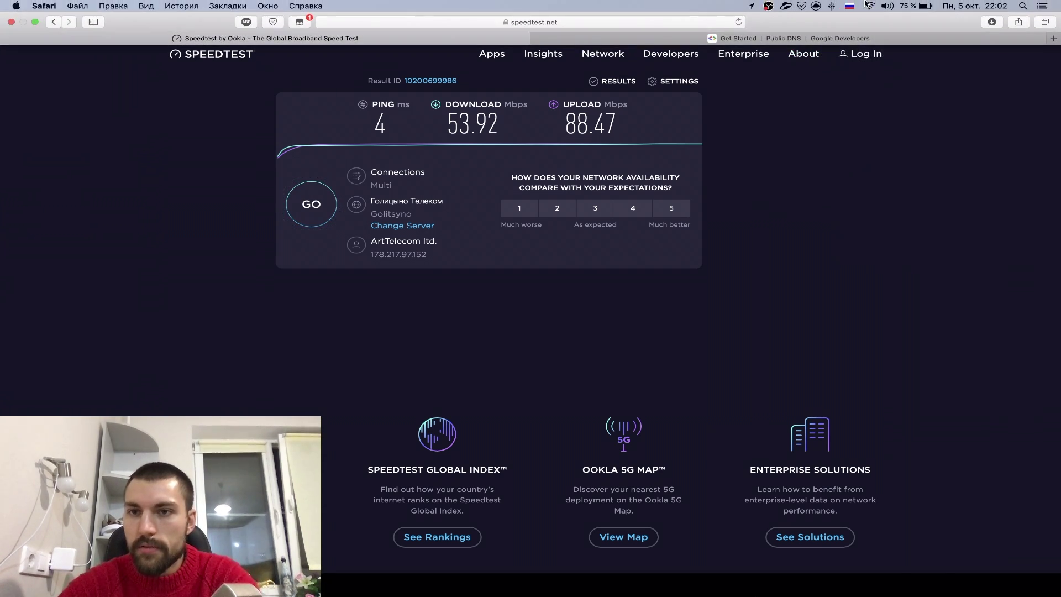
{"action": "left_click", "coordinate": [865, 4]}
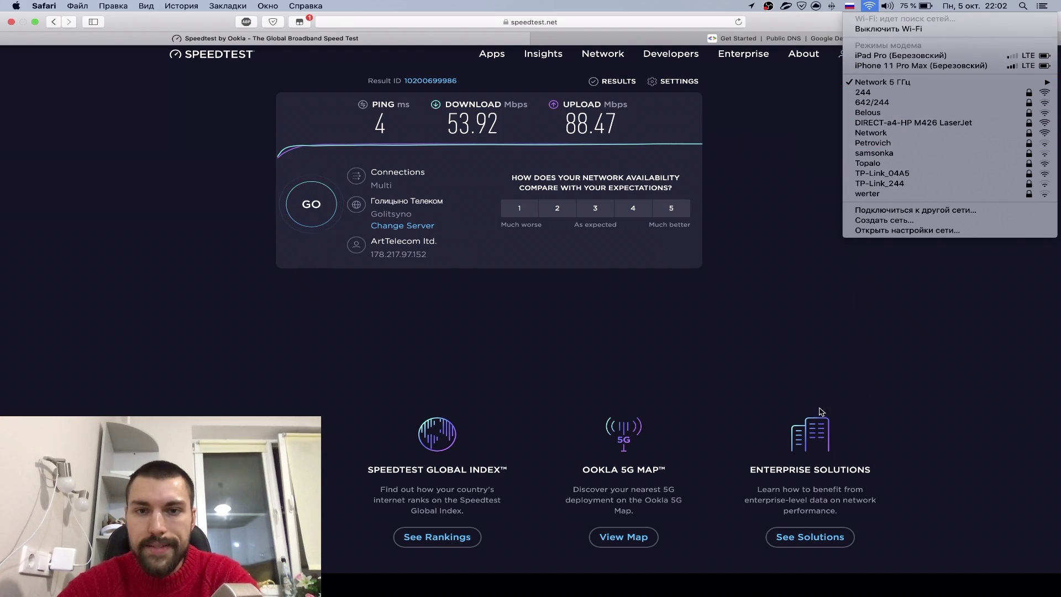
- Close the Wi-Fi list and run the Speedtest twice over the Network 5 ГГц connection
{"action": "left_click", "coordinate": [438, 280]}
{"action": "left_click", "coordinate": [311, 204]}
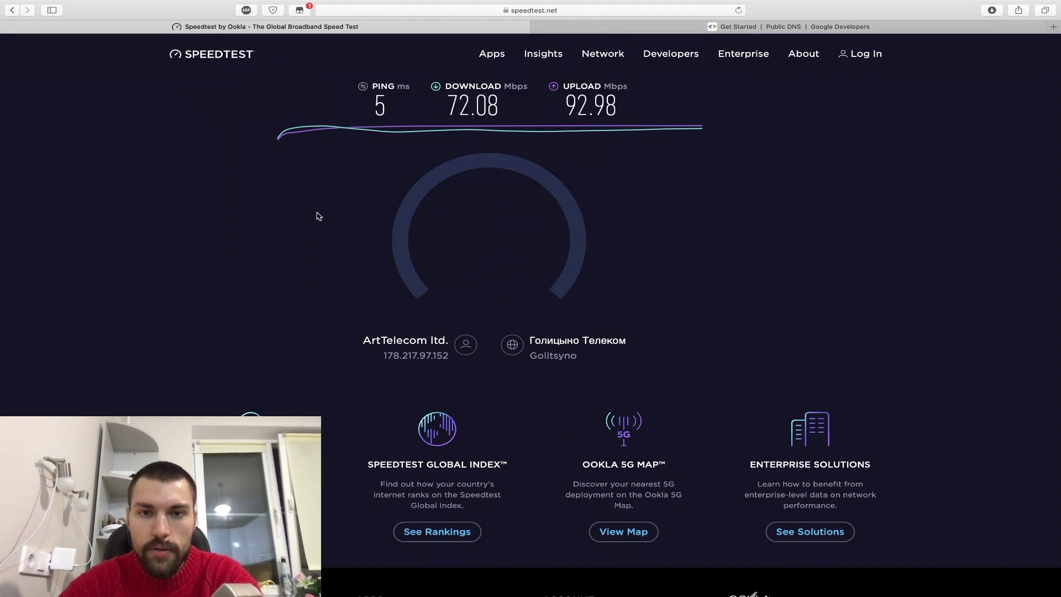
{"action": "left_click", "coordinate": [326, 216]}
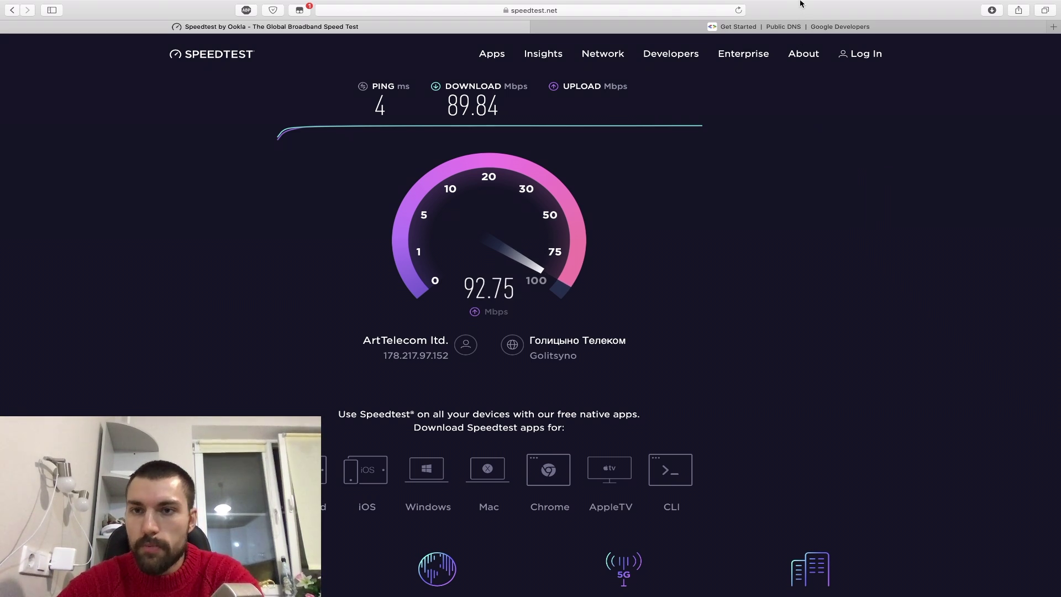
- Check in the Mac's Wi-Fi list which network the repeated speed test uses, and close the list
{"action": "left_click", "coordinate": [870, 7]}
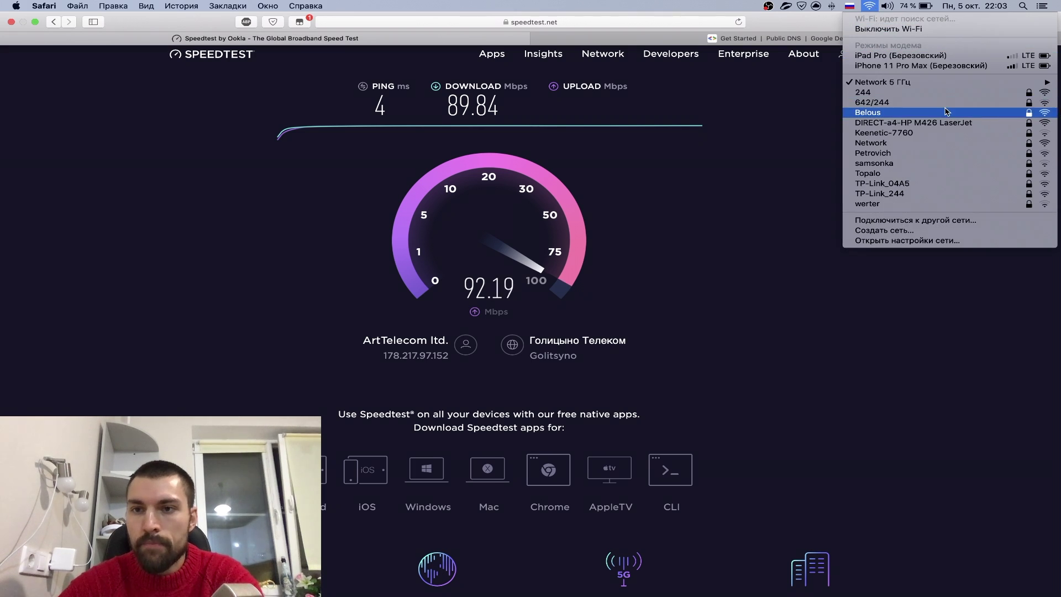
{"action": "mouse_move", "coordinate": [906, 84]}
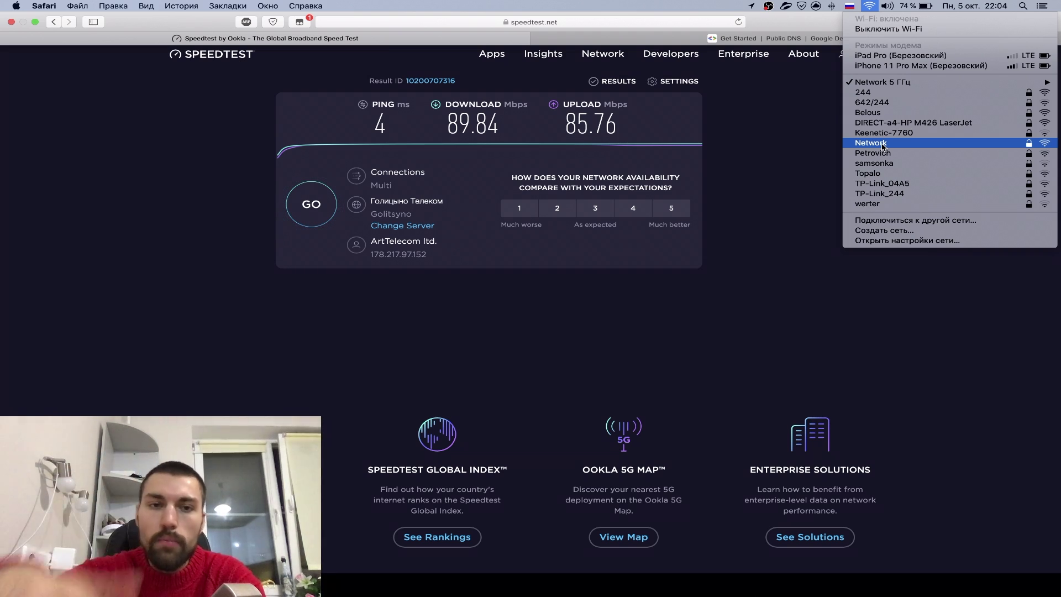
{"action": "left_click", "coordinate": [781, 135]}
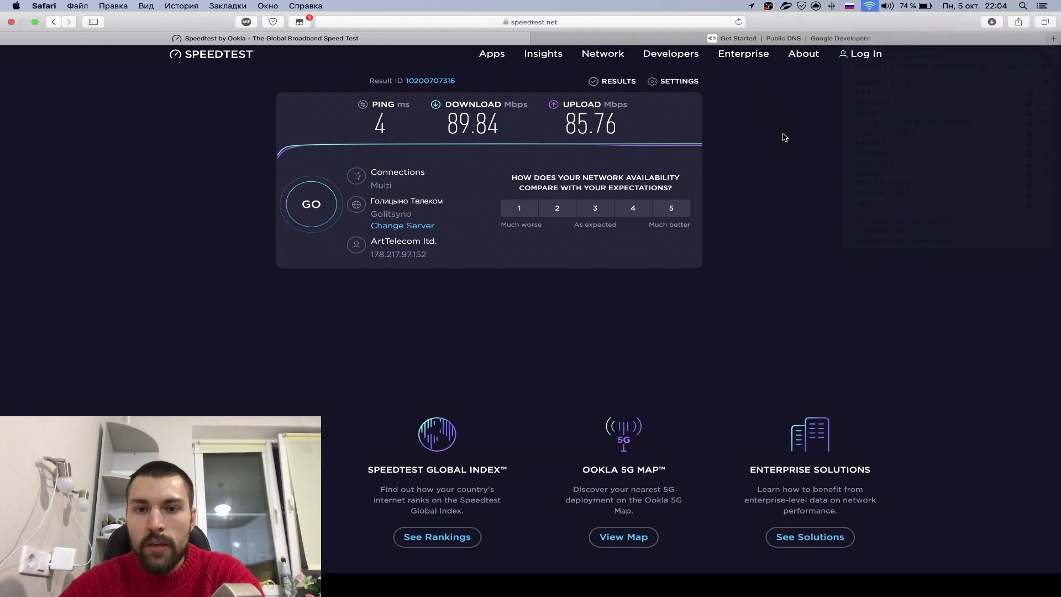
- Switch to AirPort Utility, open the AirPort Extreme's configuration and view its wireless settings and its internet connection settings
{"action": "mouse_move", "coordinate": [721, 54]}
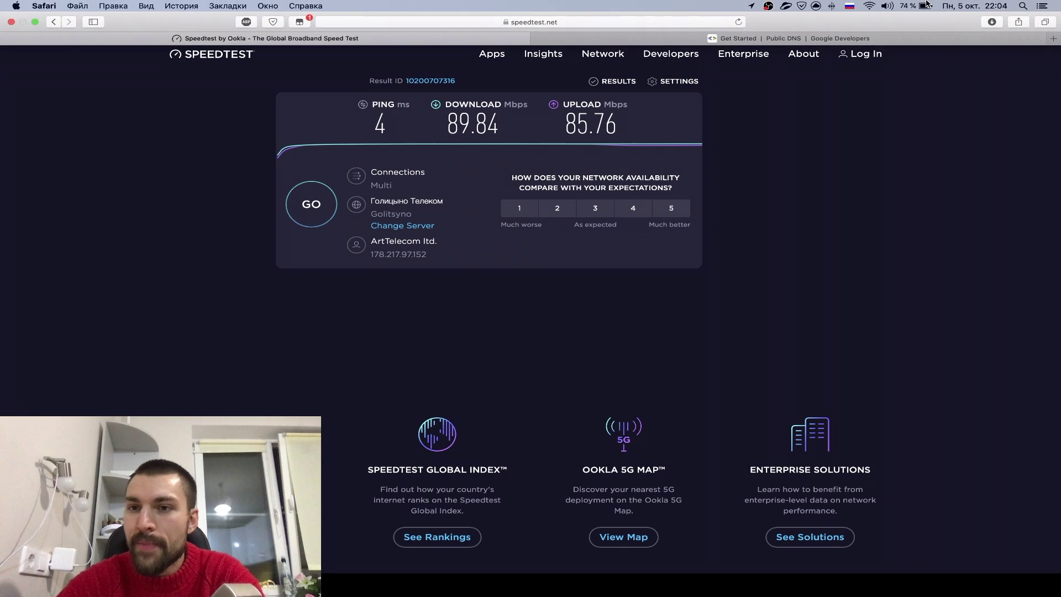
{"action": "mouse_move", "coordinate": [690, 586]}
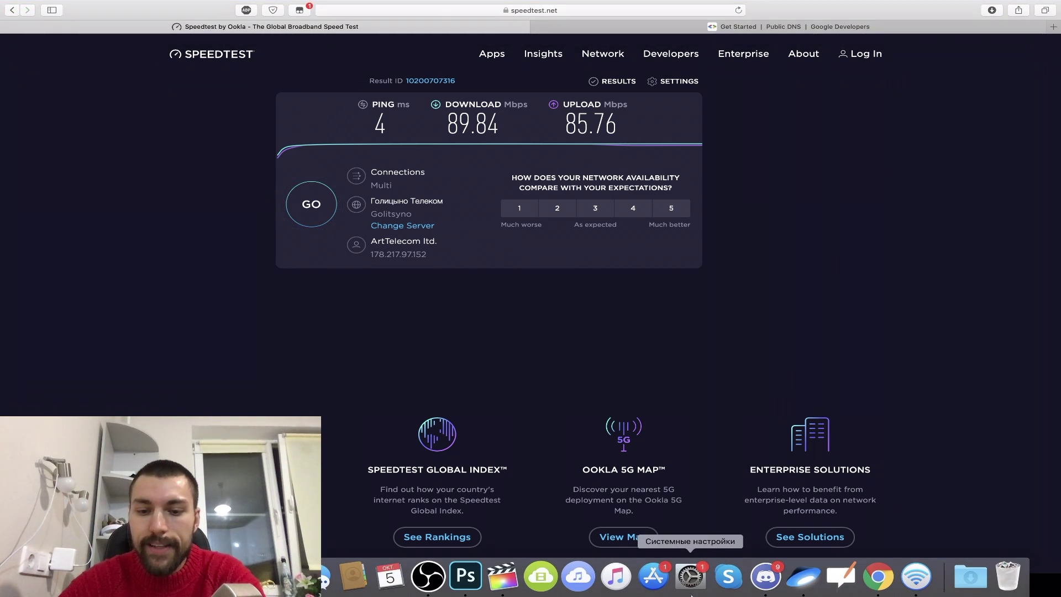
{"action": "left_click", "coordinate": [910, 575]}
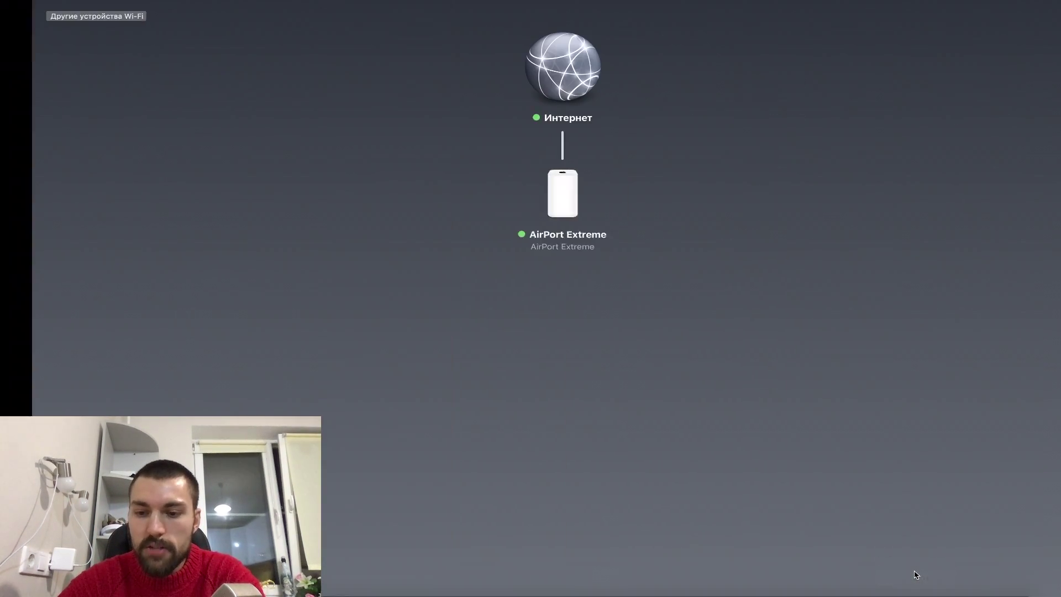
{"action": "left_click", "coordinate": [534, 194]}
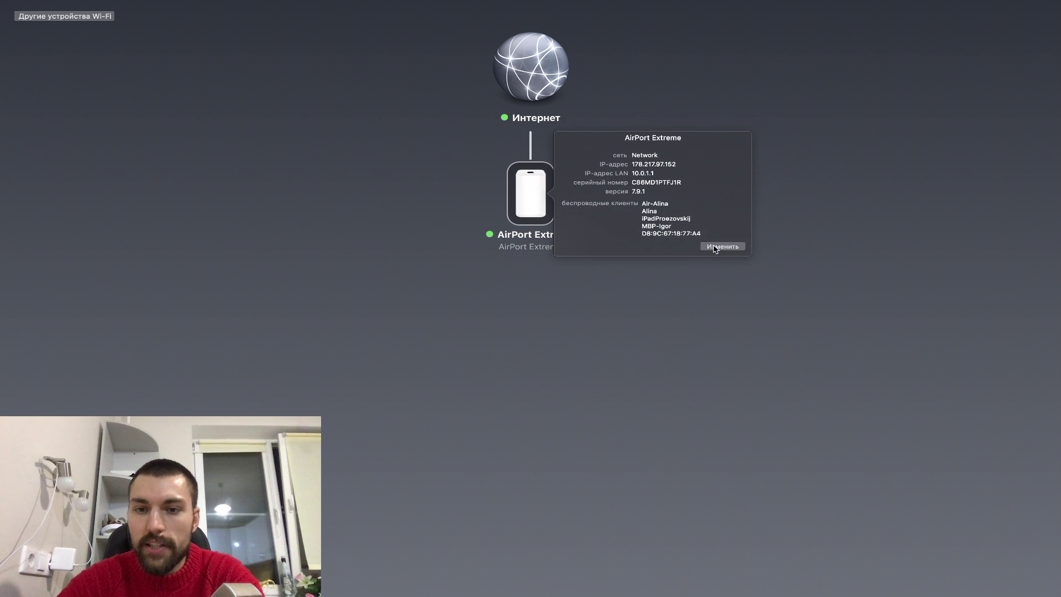
{"action": "left_click", "coordinate": [722, 247]}
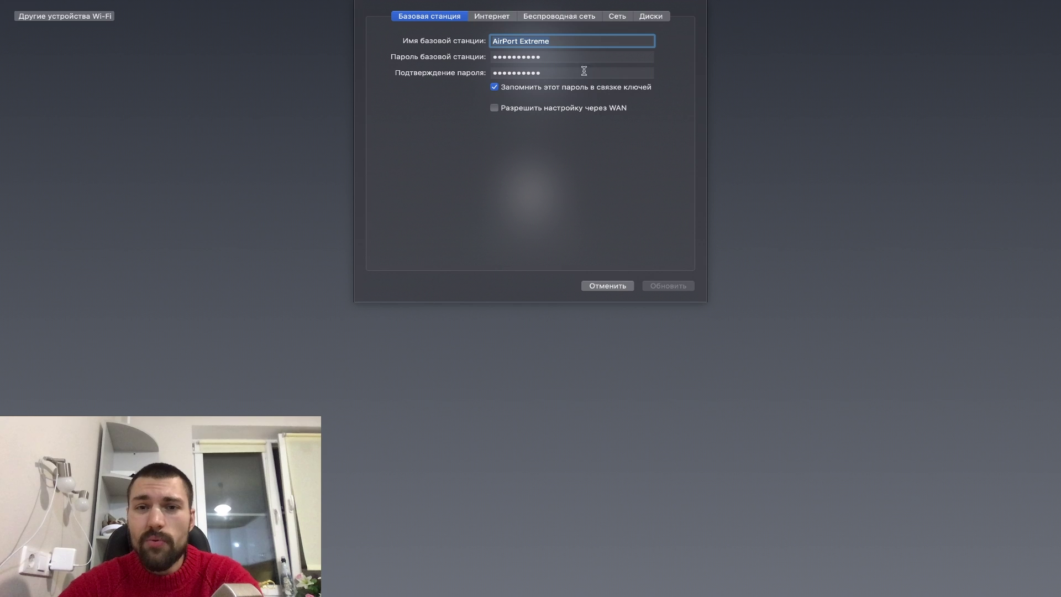
{"action": "left_click", "coordinate": [571, 16]}
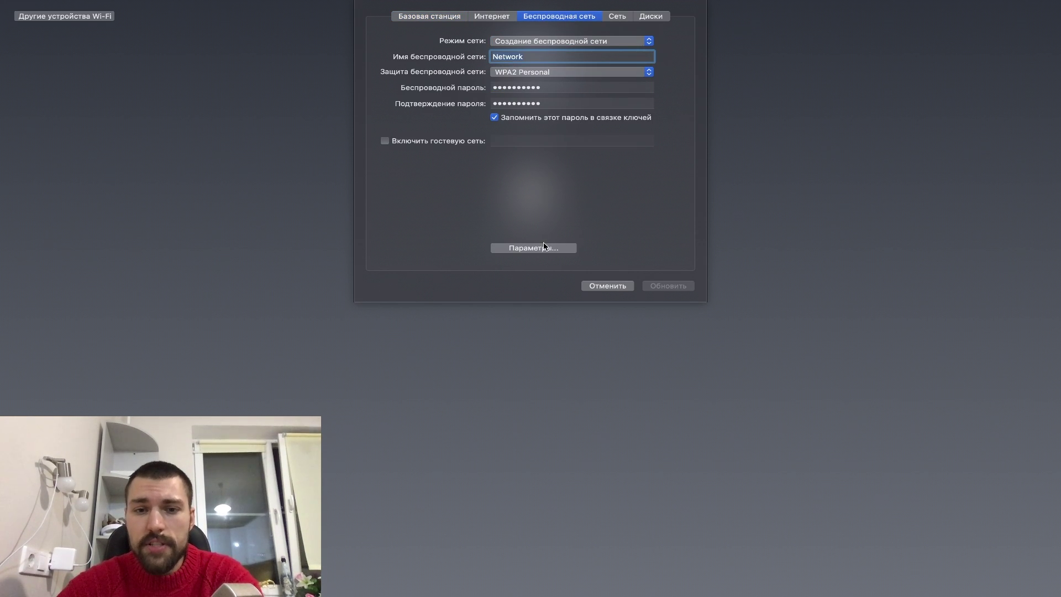
{"action": "left_click", "coordinate": [488, 18]}
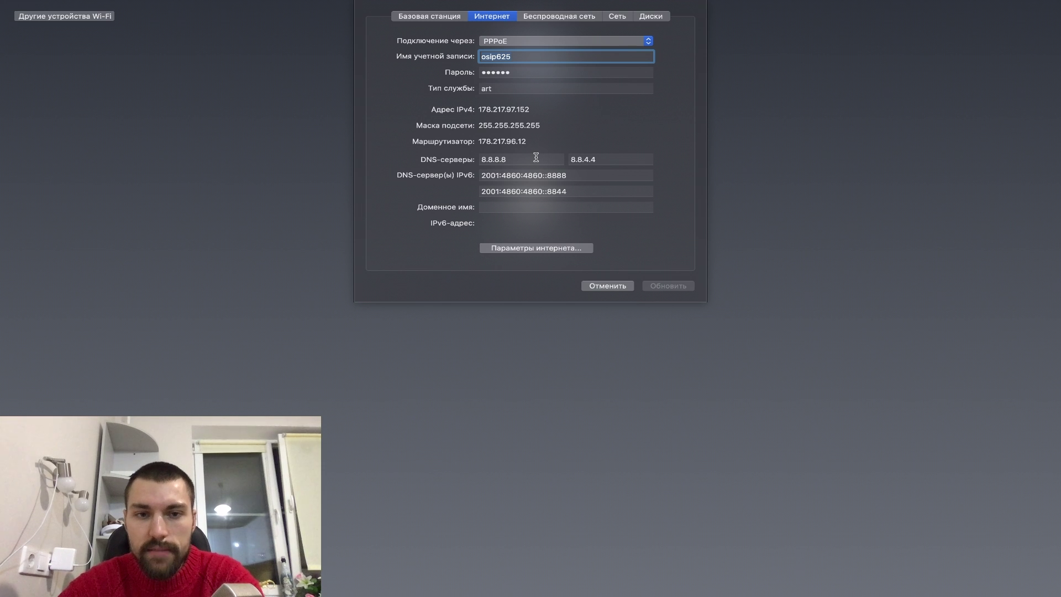
{"action": "key", "text": "super+Tab"}
{"action": "key", "text": "super+Tab"}
{"action": "key", "text": "shift+super+Tab"}
{"action": "key", "text": "super+Tab"}
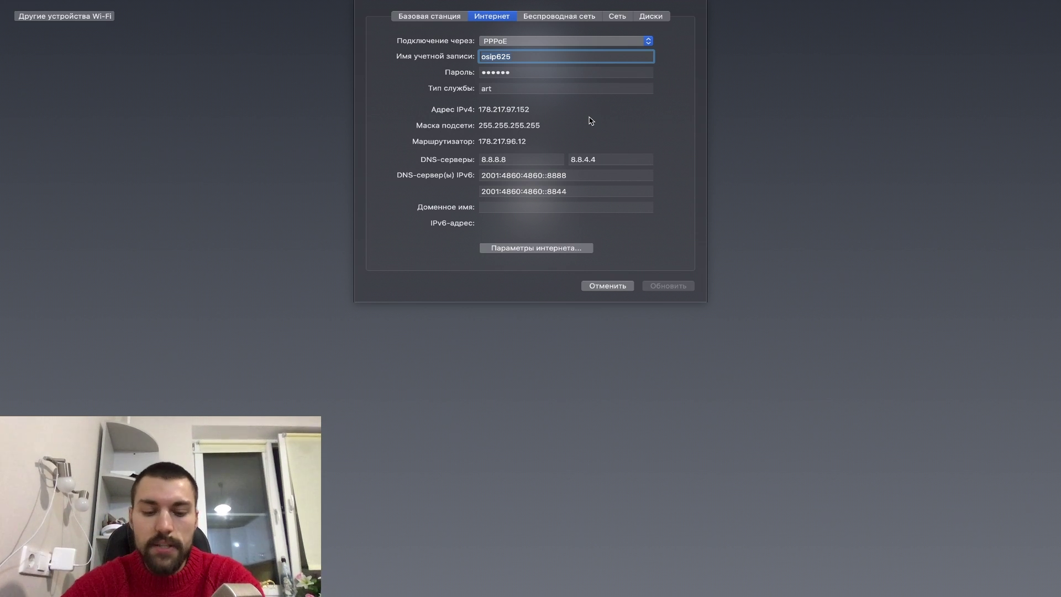
- Examine the router's primary and secondary IPv4 and IPv6 DNS server addresses and close the configuration without updating
{"action": "double_click", "coordinate": [519, 159]}
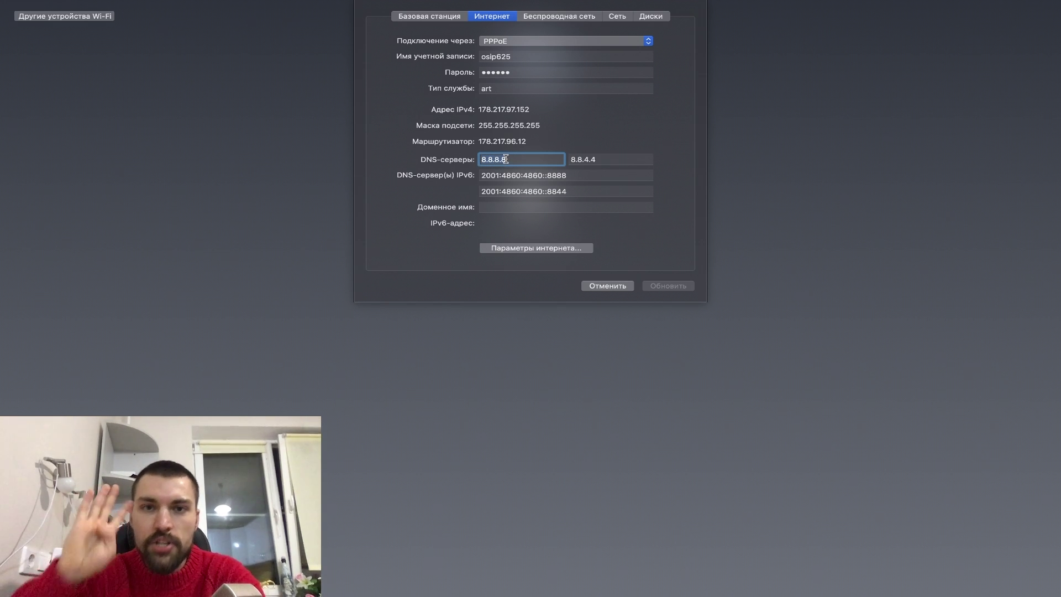
{"action": "key", "text": "Tab"}
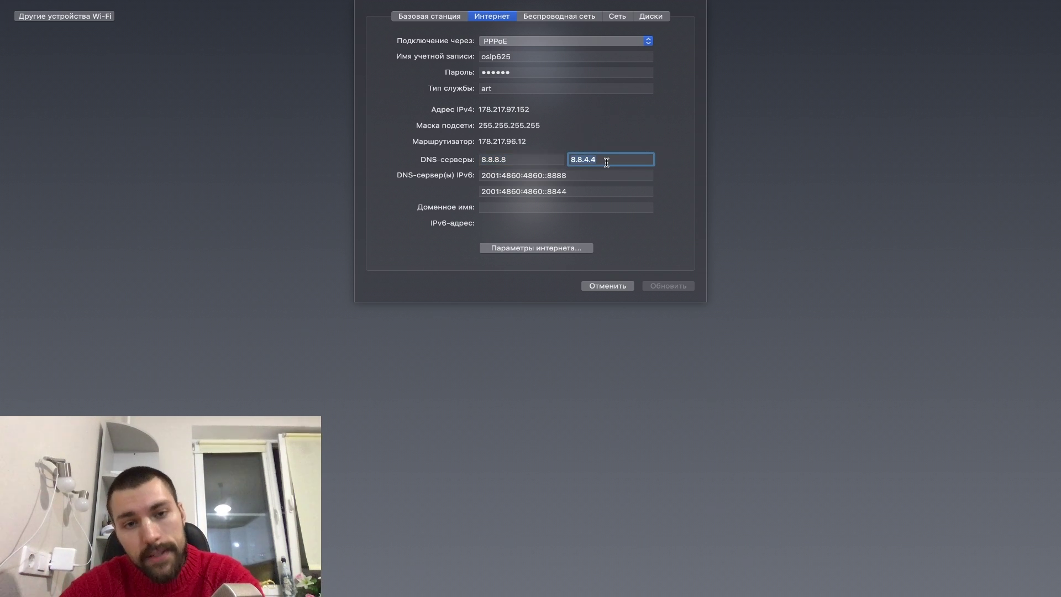
{"action": "left_click", "coordinate": [606, 162]}
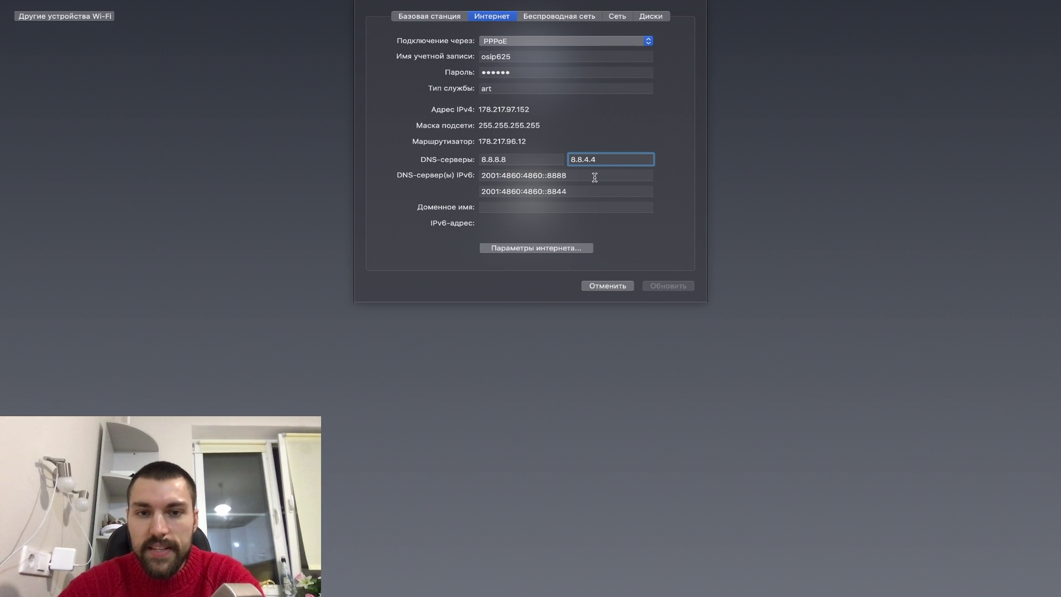
{"action": "key", "text": "Tab"}
{"action": "key", "text": "Tab"}
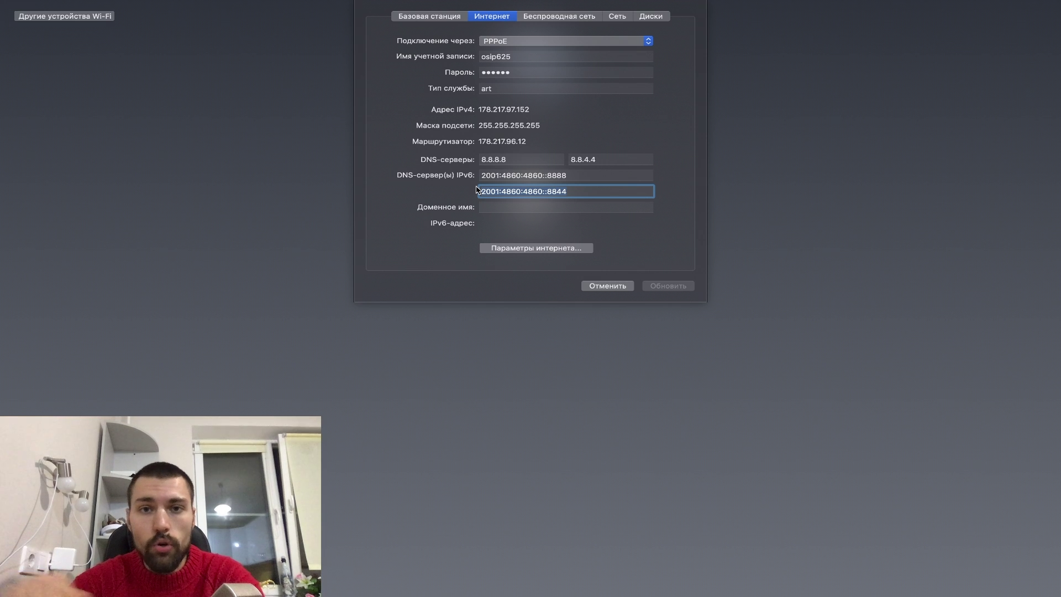
{"action": "left_click", "coordinate": [529, 159]}
{"action": "left_click", "coordinate": [599, 159]}
{"action": "left_click", "coordinate": [574, 175]}
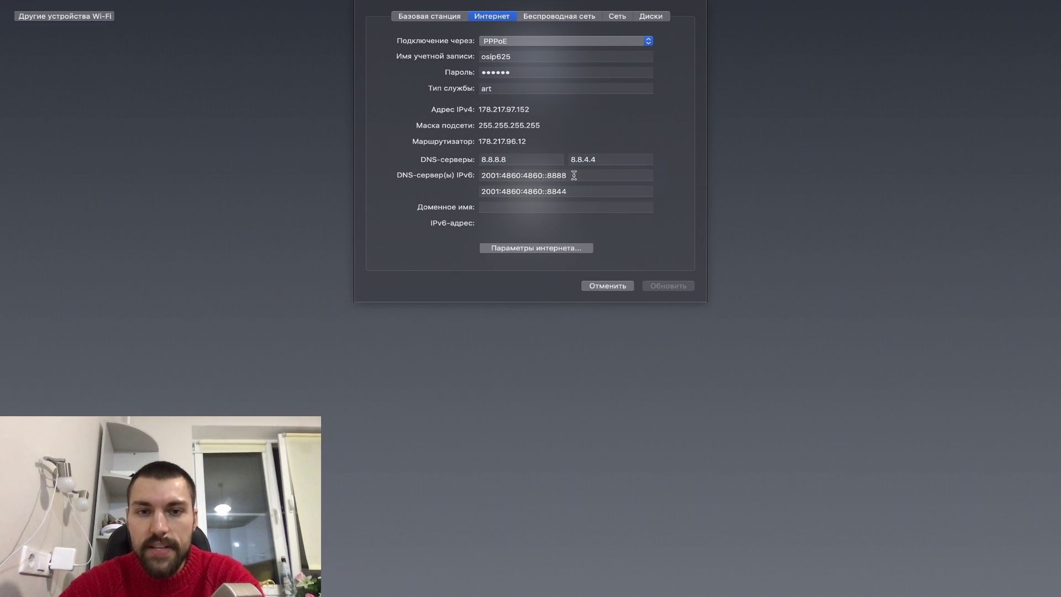
{"action": "left_click", "coordinate": [573, 175]}
{"action": "left_click", "coordinate": [505, 159]}
{"action": "left_click", "coordinate": [602, 159]}
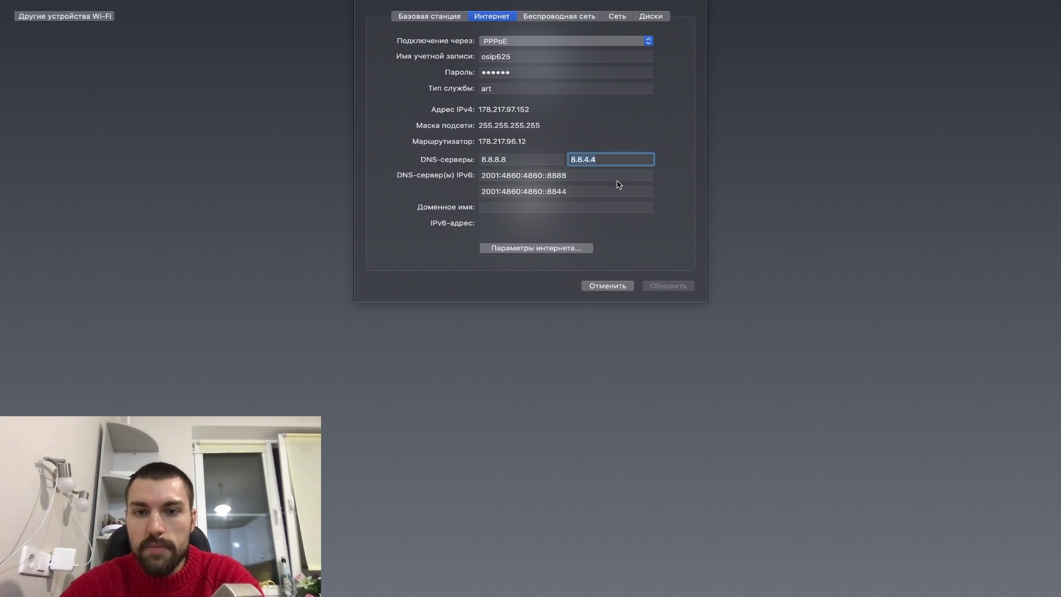
{"action": "left_click", "coordinate": [572, 177]}
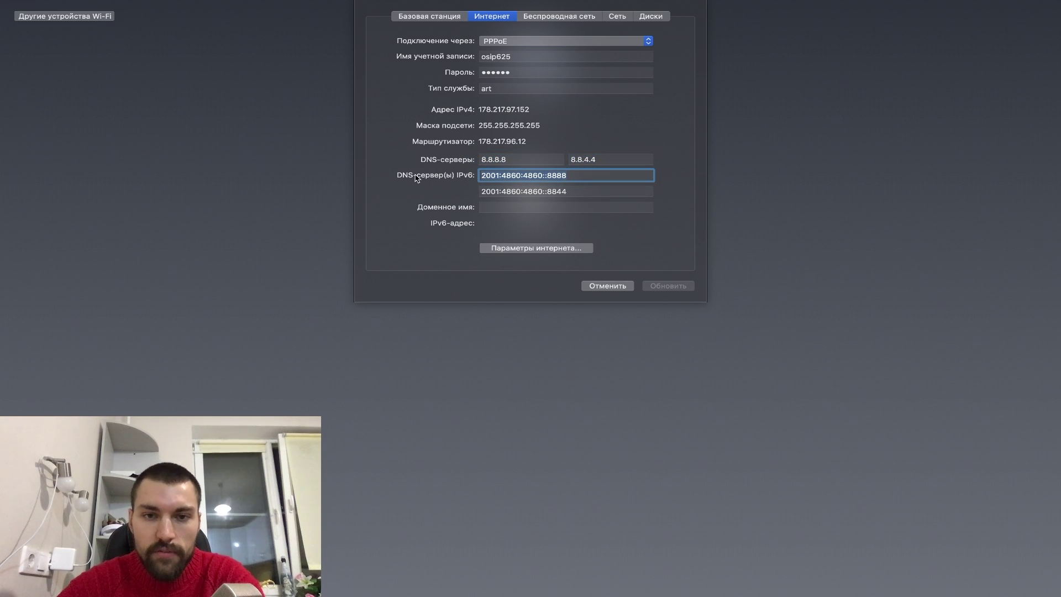
{"action": "left_click", "coordinate": [584, 192]}
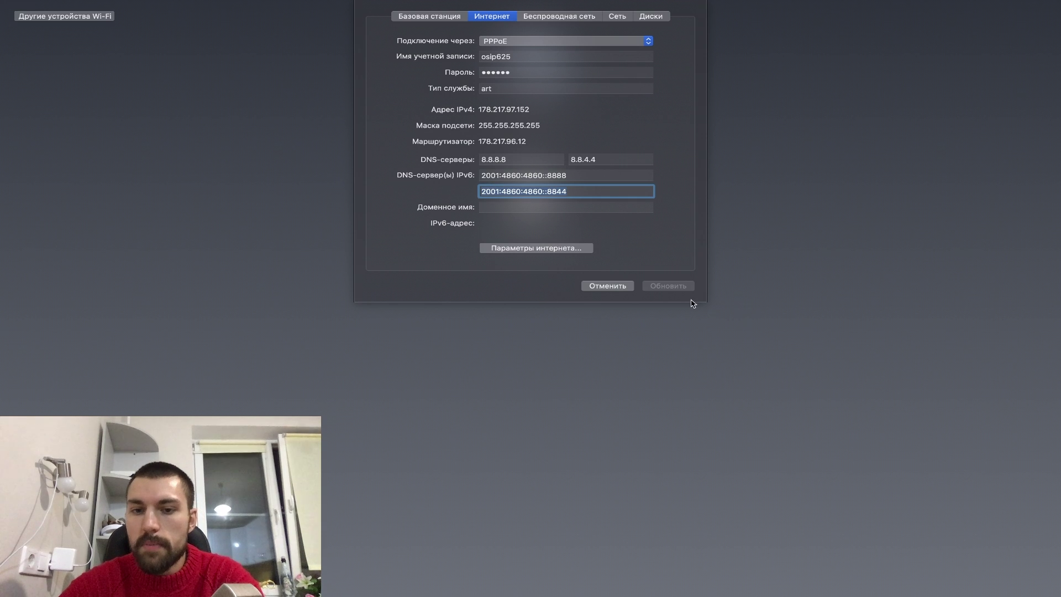
{"action": "left_click", "coordinate": [608, 286]}
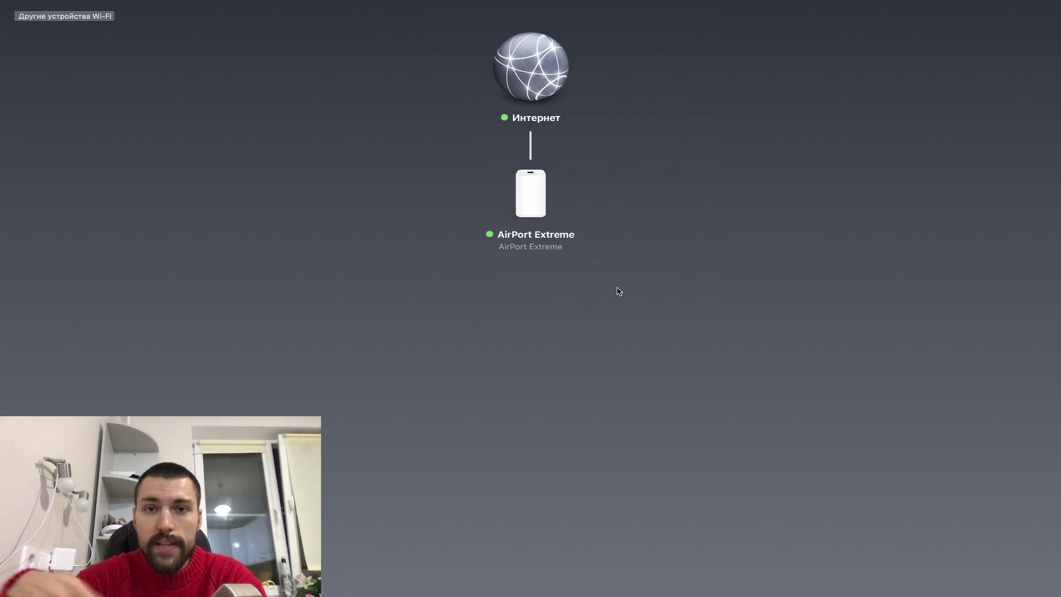
- Open the Mac's advanced Wi-Fi settings in its network preferences and select Network 5 ГГц among the preferred networks
{"action": "mouse_move", "coordinate": [899, 3]}
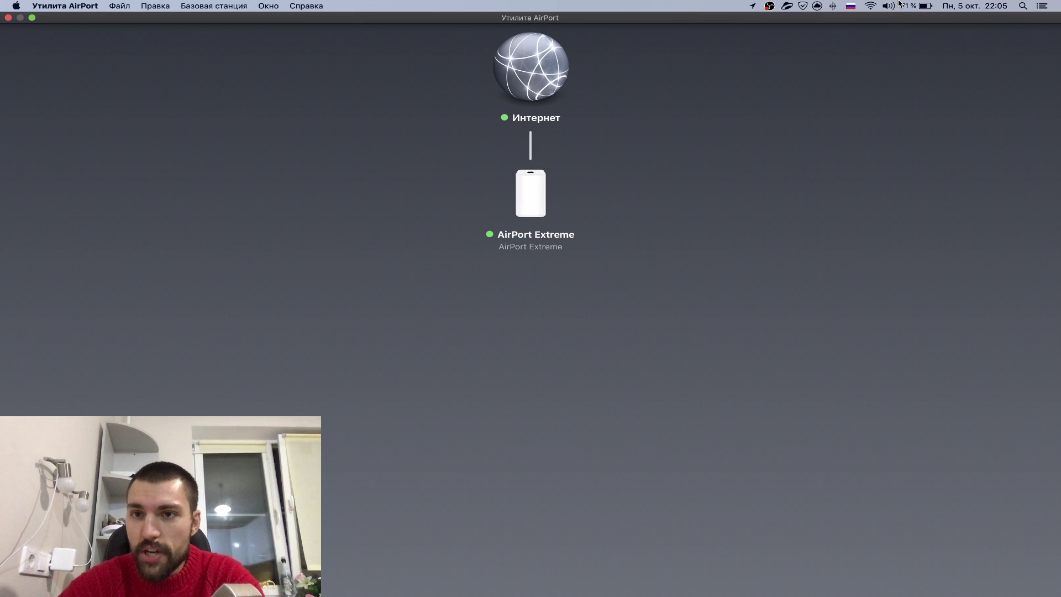
{"action": "left_click", "coordinate": [870, 6]}
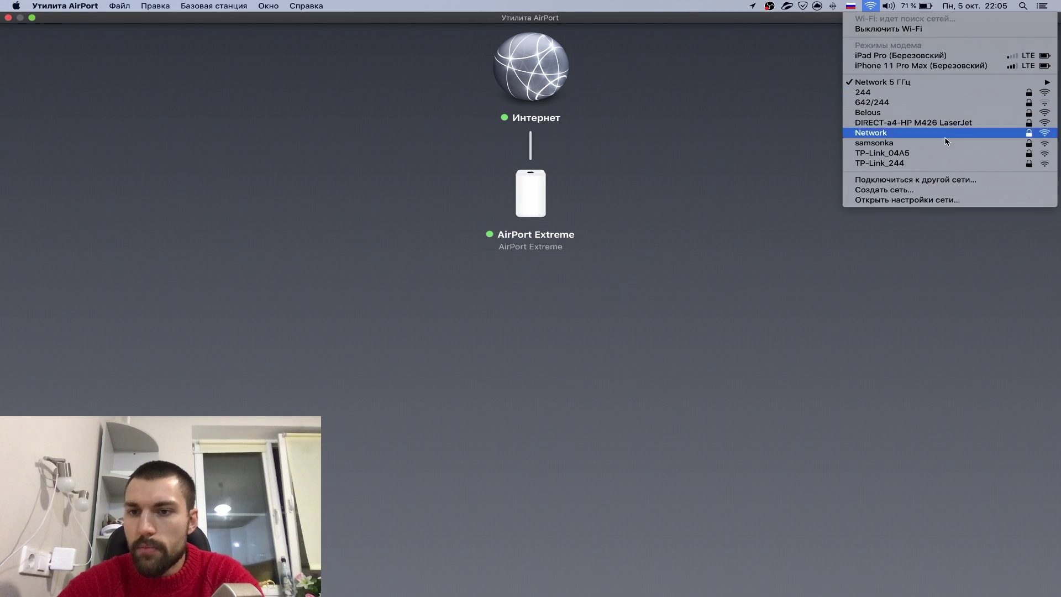
{"action": "left_click", "coordinate": [911, 200]}
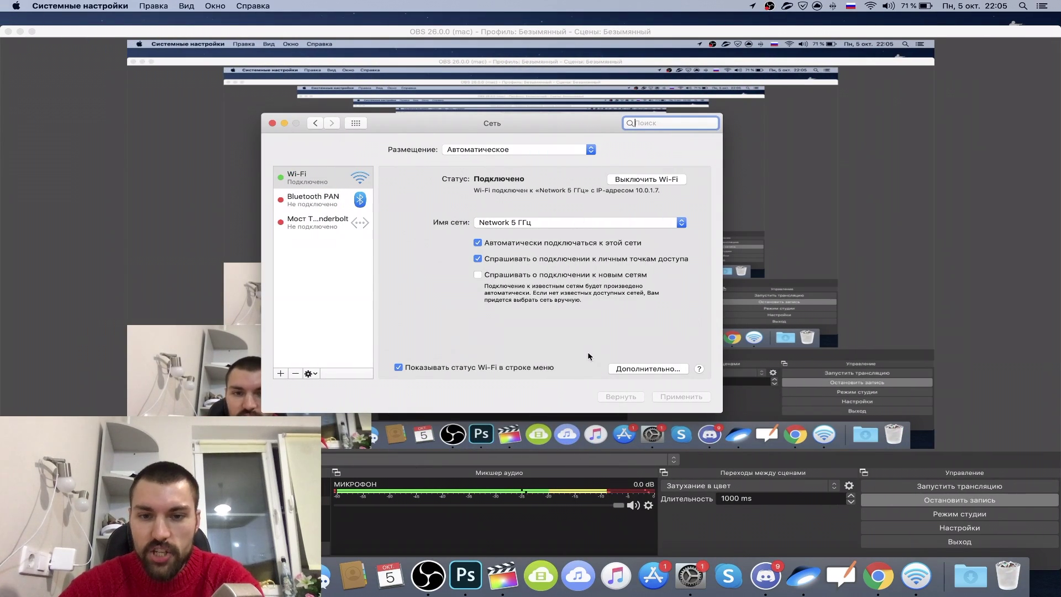
{"action": "left_click", "coordinate": [665, 370]}
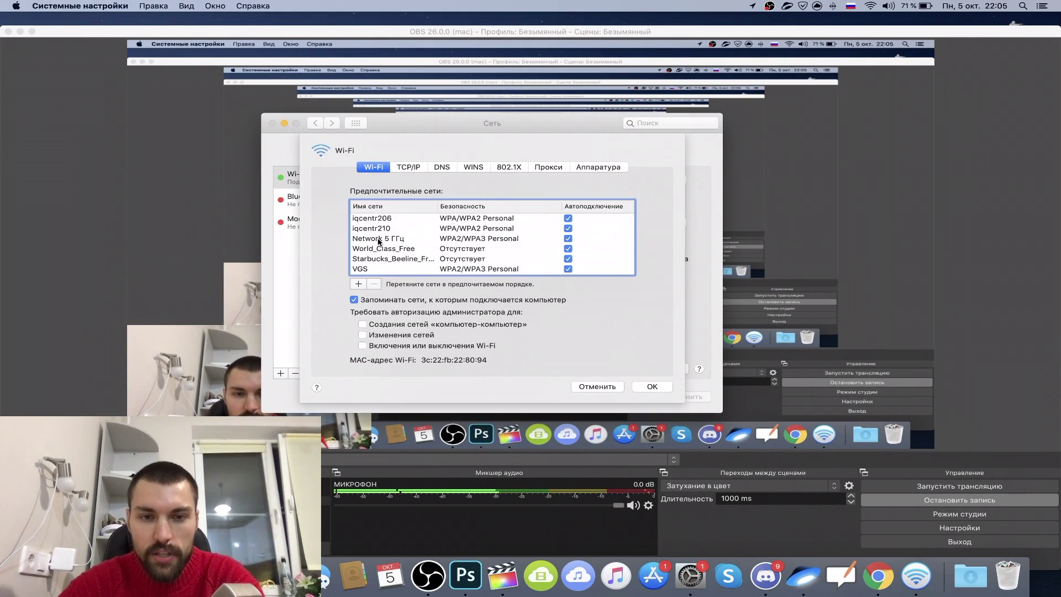
{"action": "left_click", "coordinate": [379, 239]}
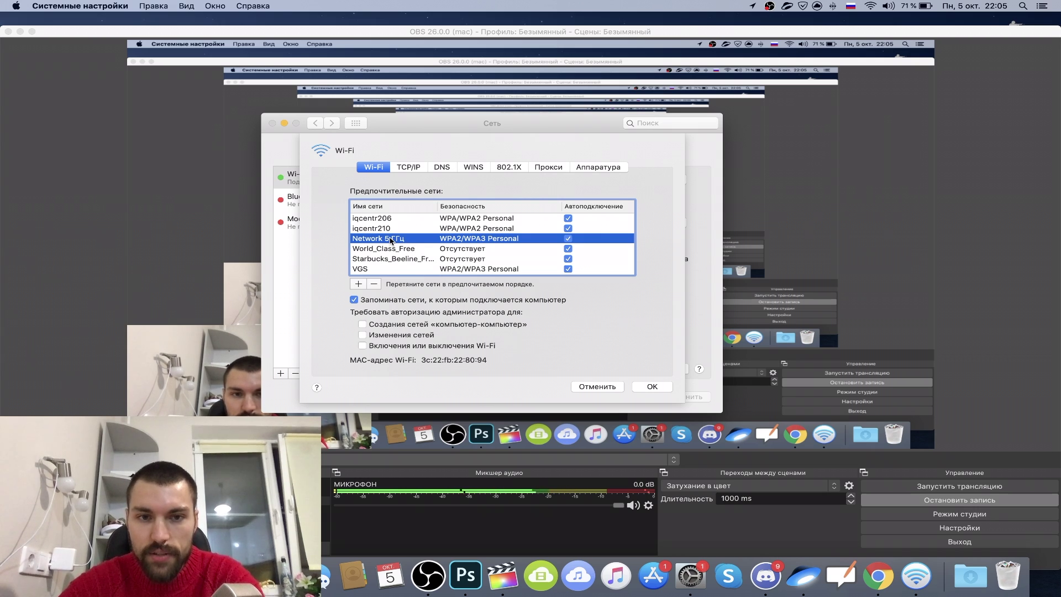
- Examine the Mac's list of IPv4 and IPv6 DNS servers for Wi-Fi and close the advanced settings without changes
{"action": "left_click", "coordinate": [442, 167]}
{"action": "left_click", "coordinate": [343, 203]}
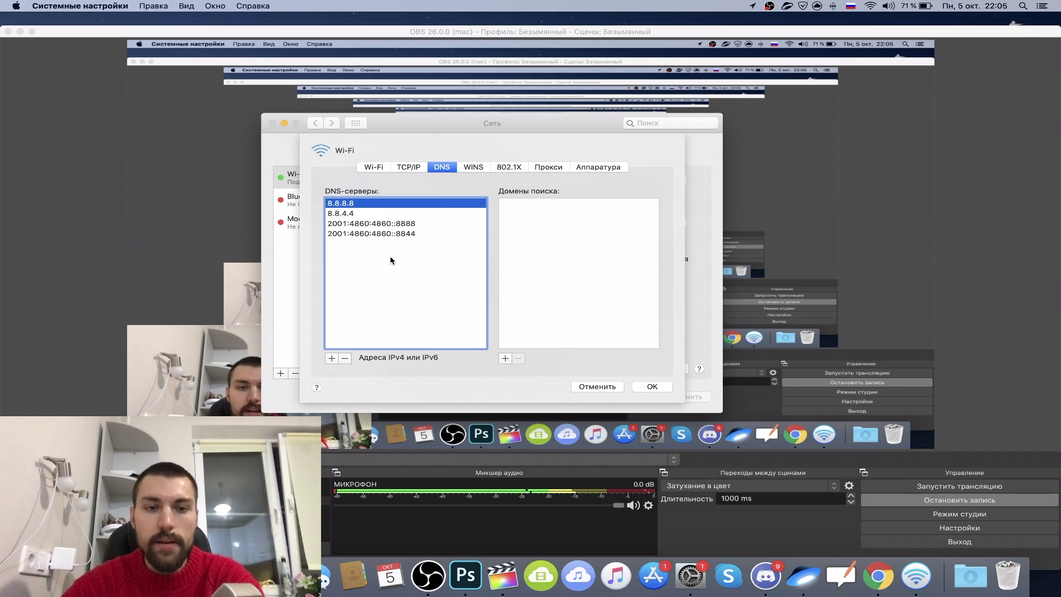
{"action": "left_click", "coordinate": [361, 214]}
{"action": "left_click", "coordinate": [364, 224]}
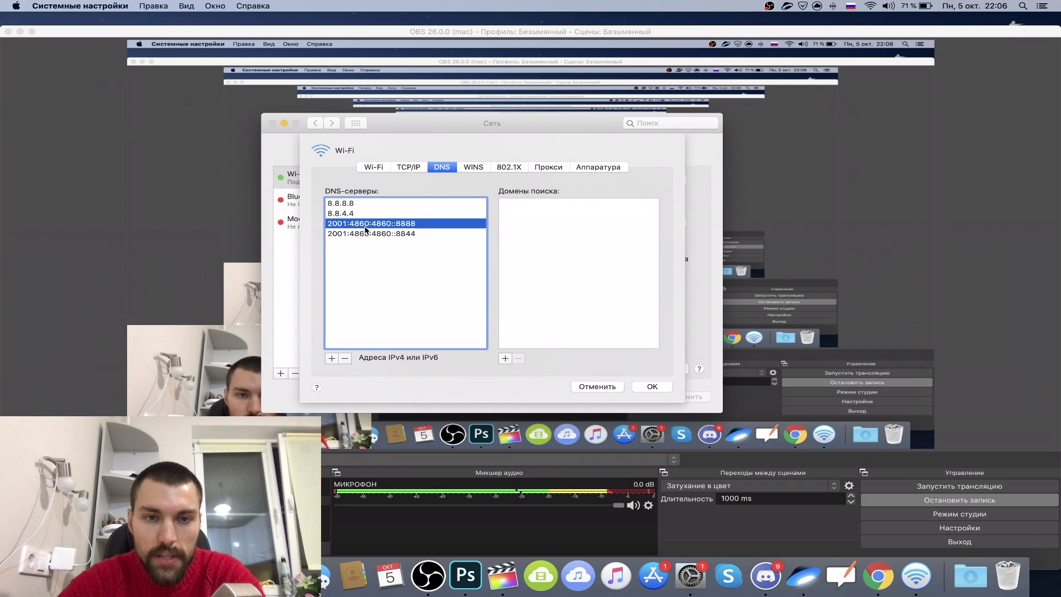
{"action": "left_click", "coordinate": [365, 234]}
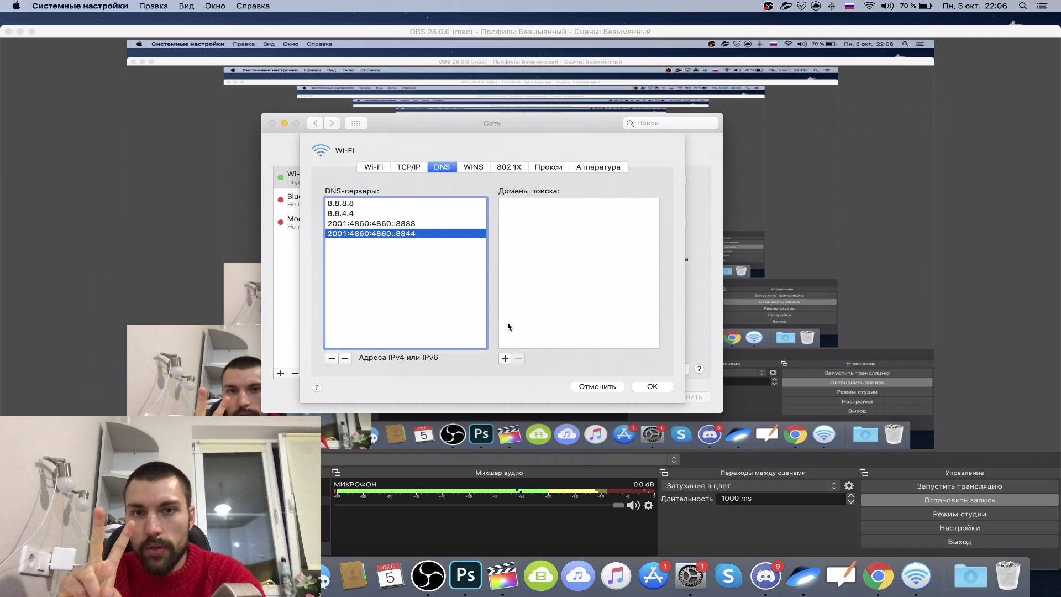
{"action": "left_click", "coordinate": [615, 387]}
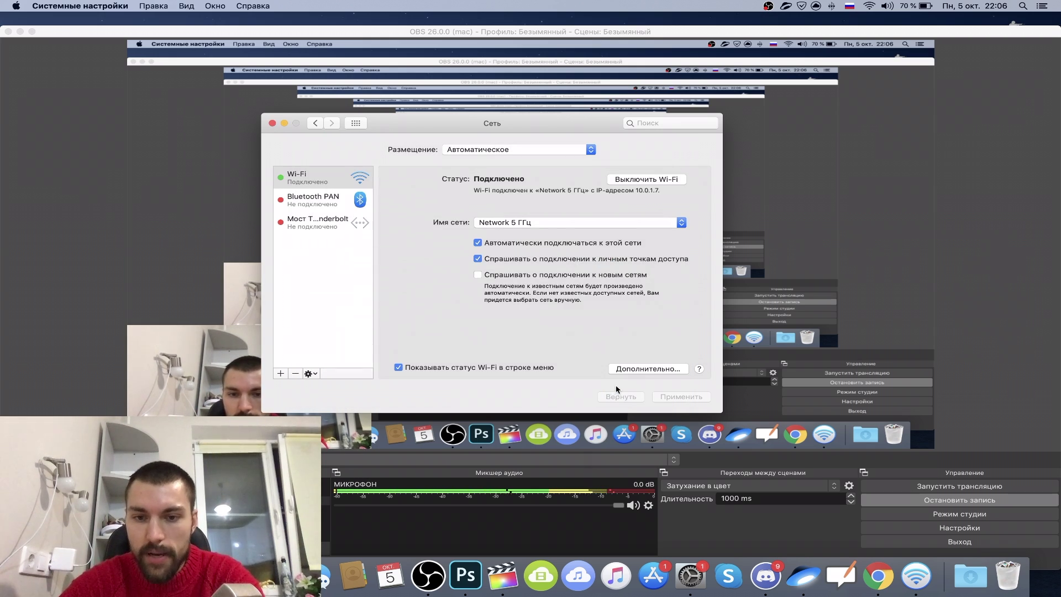
- Close the network preferences, view the available Wi-Fi networks and reopen the network preferences from there
{"action": "left_click_drag", "start_coordinate": [496, 116], "coordinate": [489, 113]}
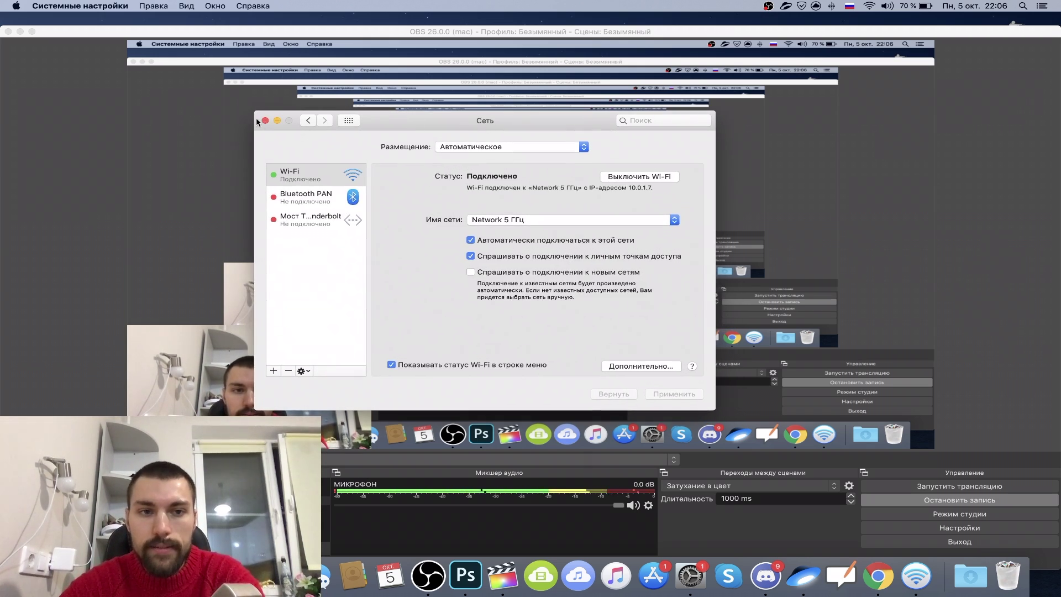
{"action": "left_click", "coordinate": [266, 121]}
{"action": "left_click", "coordinate": [869, 6]}
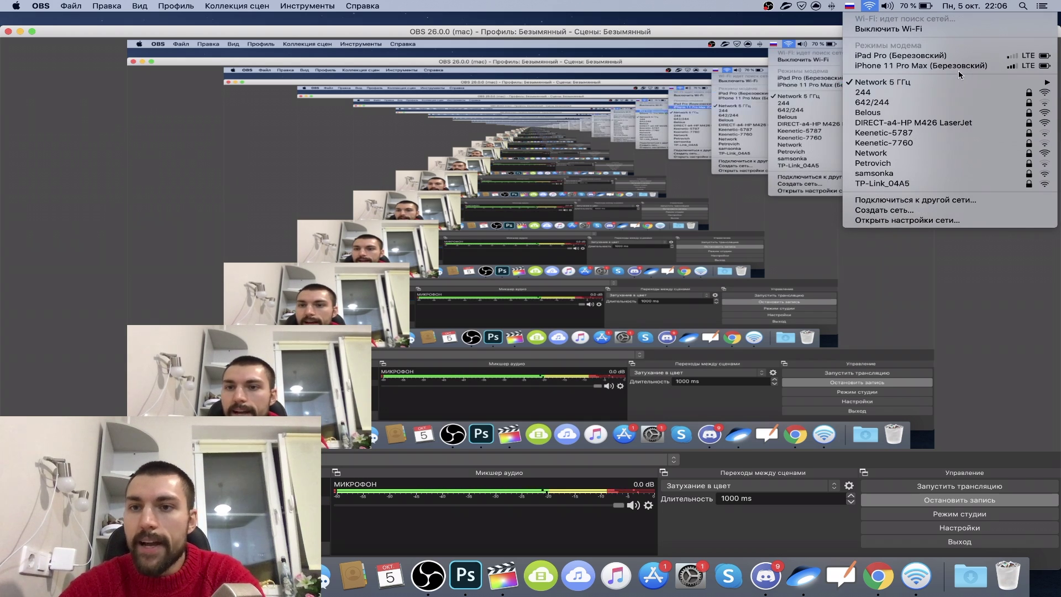
{"action": "mouse_move", "coordinate": [906, 85]}
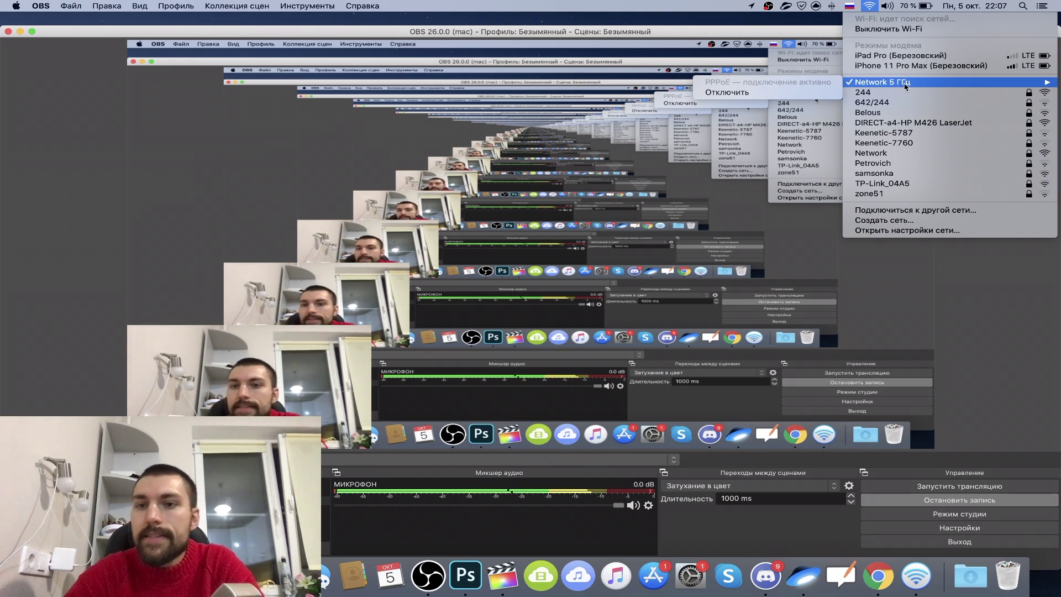
{"action": "left_click", "coordinate": [906, 231]}
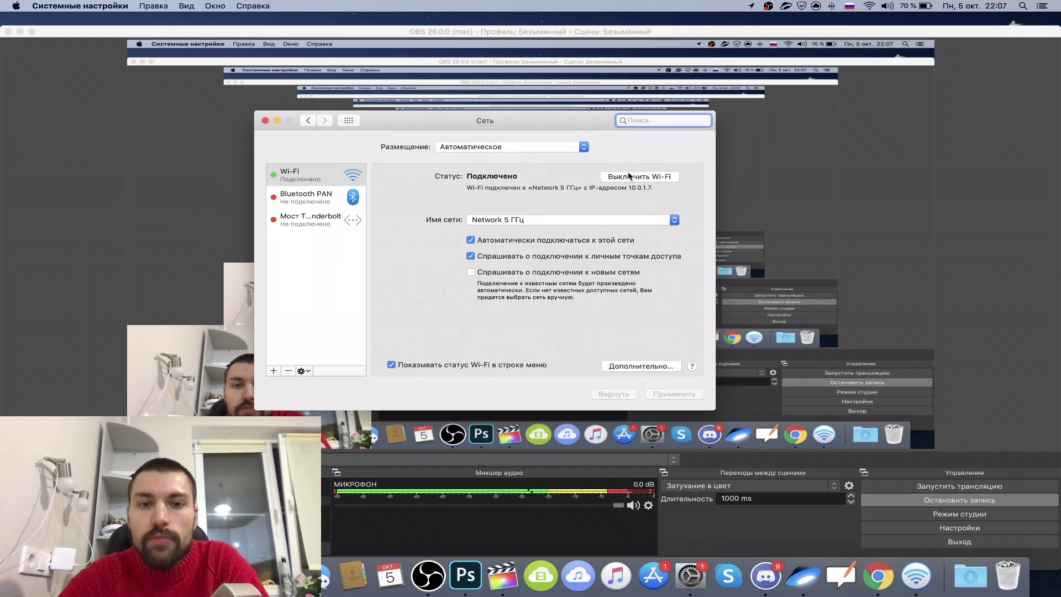
- Examine each IPv4 and IPv6 DNS server in the Mac's advanced Wi-Fi settings, confirm without changes and close the network preferences
{"action": "left_click", "coordinate": [627, 360]}
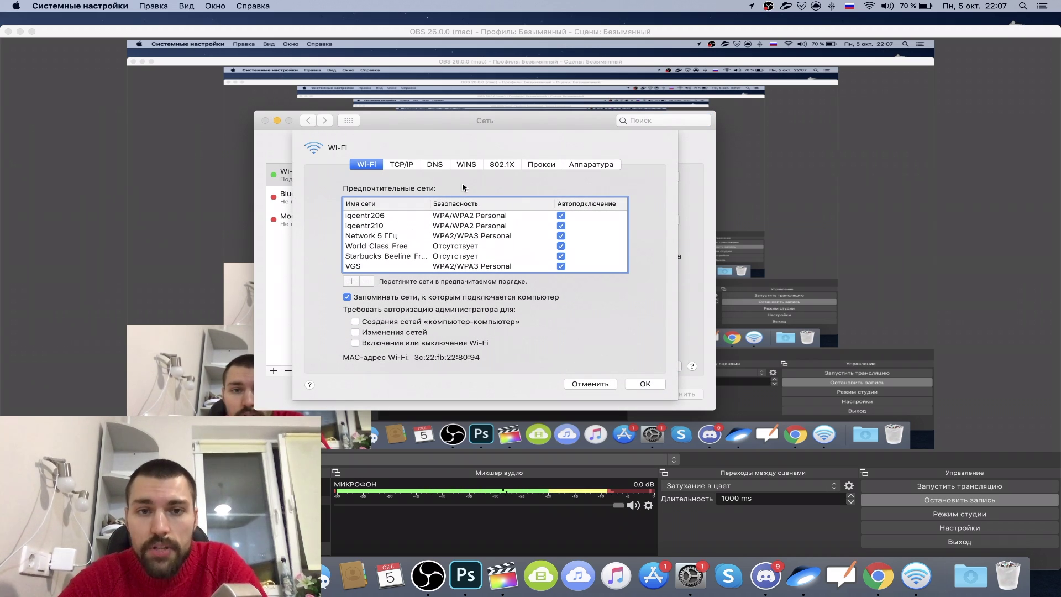
{"action": "left_click", "coordinate": [440, 167]}
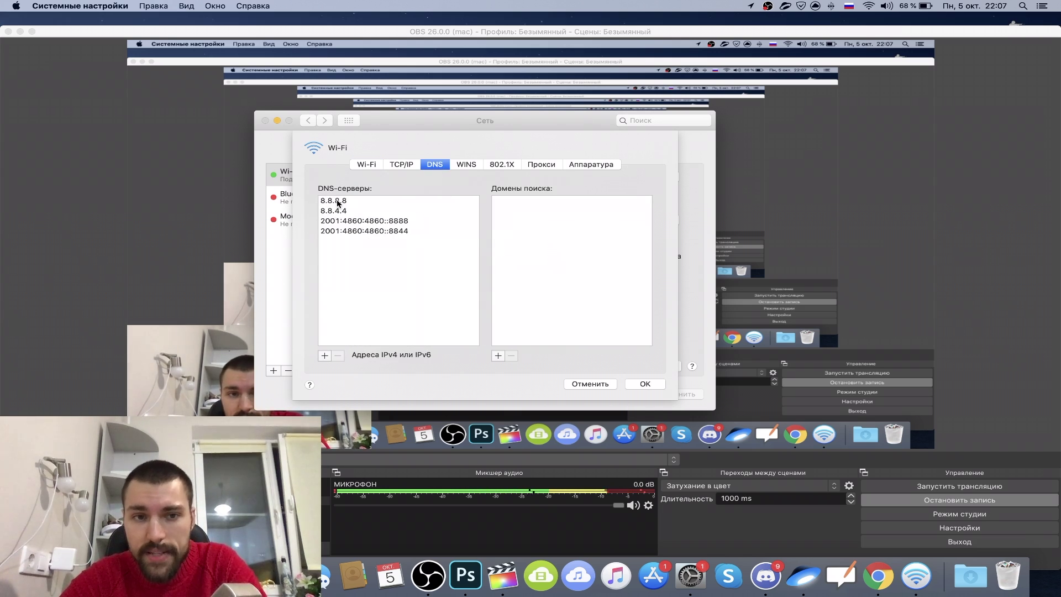
{"action": "left_click", "coordinate": [340, 201]}
{"action": "left_click", "coordinate": [345, 212]}
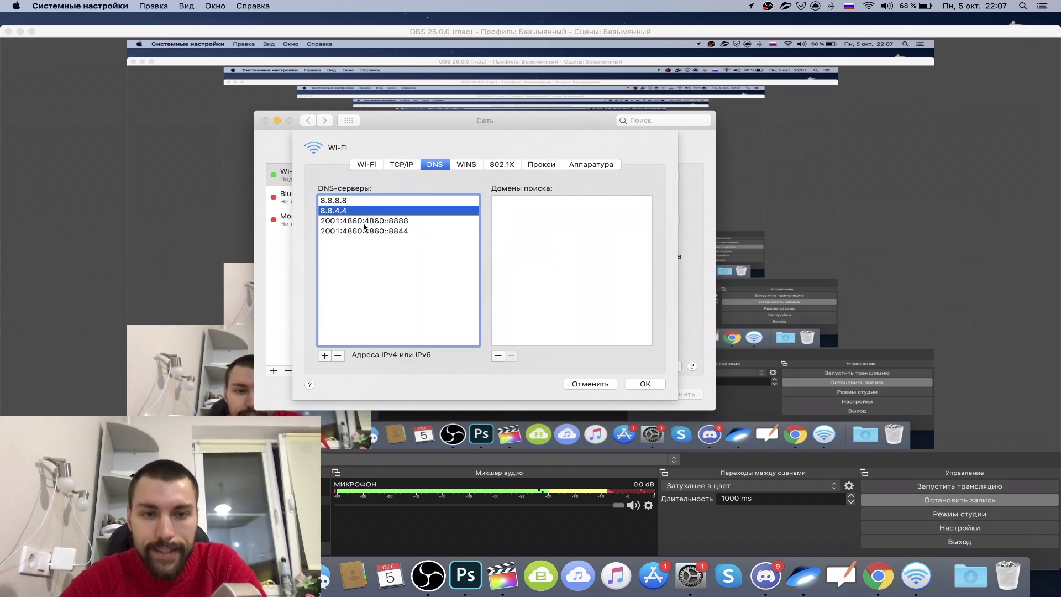
{"action": "left_click", "coordinate": [365, 222]}
{"action": "left_click", "coordinate": [381, 231]}
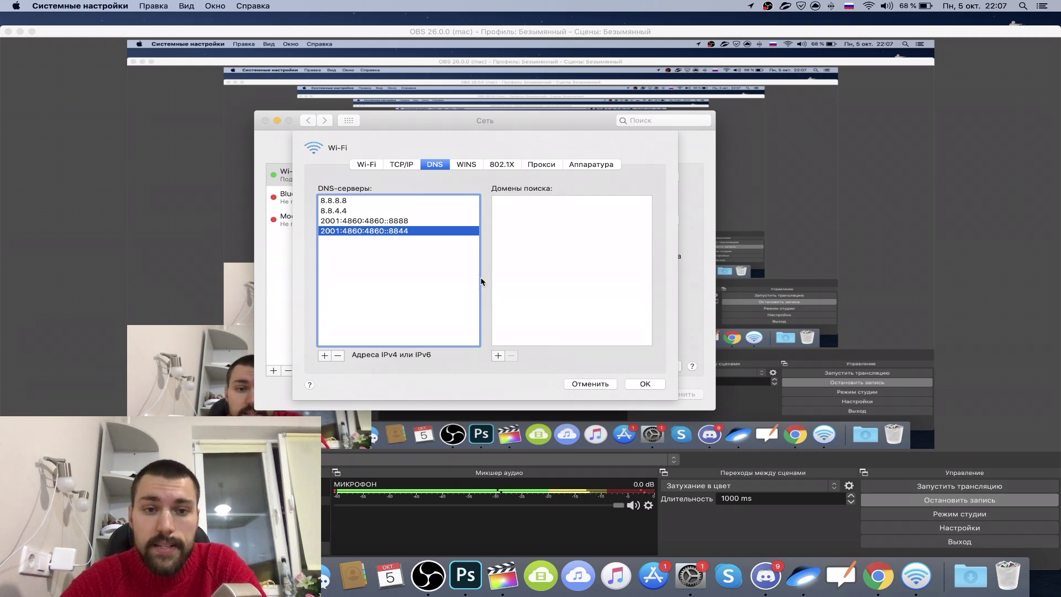
{"action": "left_click", "coordinate": [643, 386]}
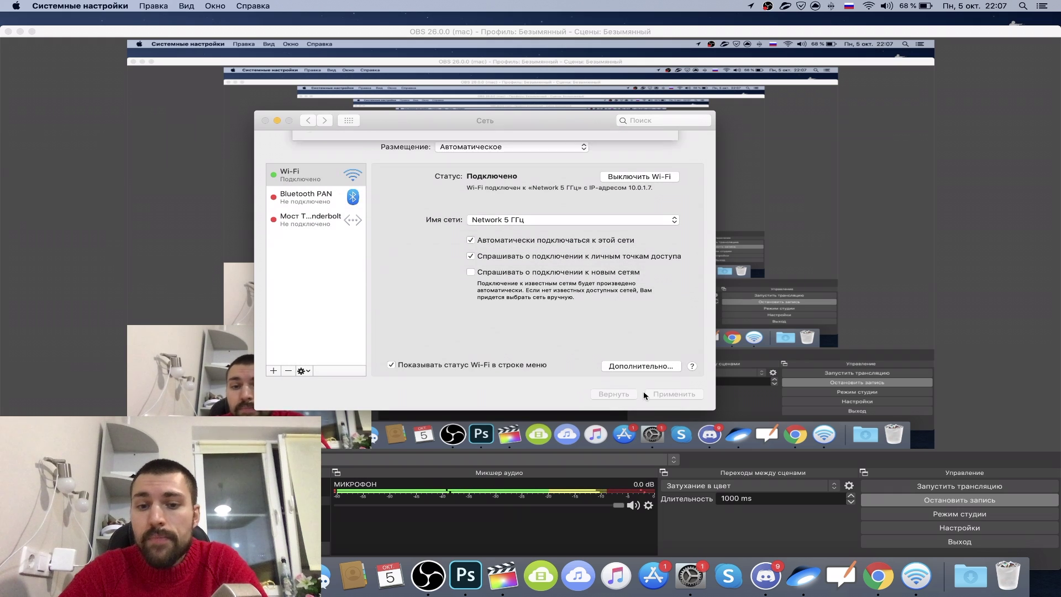
{"action": "left_click", "coordinate": [265, 121]}
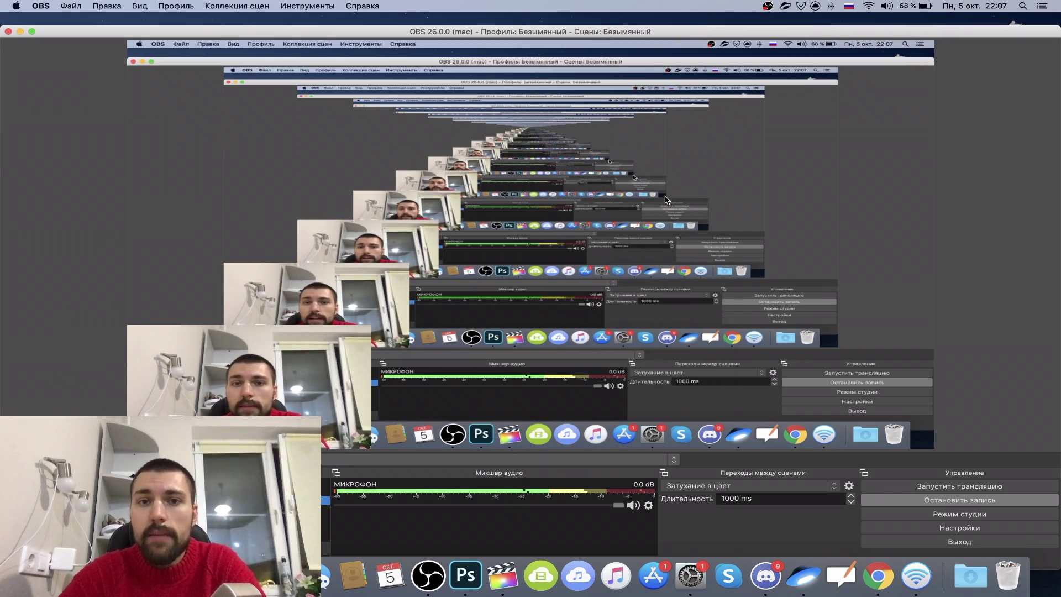